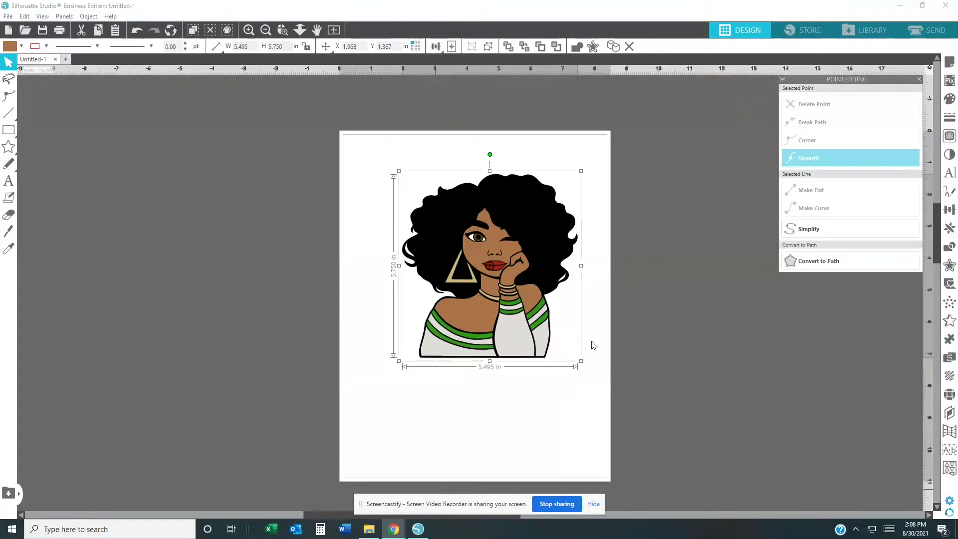
# - Scale the woman clipart up to about 7.600 × 7.952 in and position it to fill the page
pyautogui.click(505, 212)
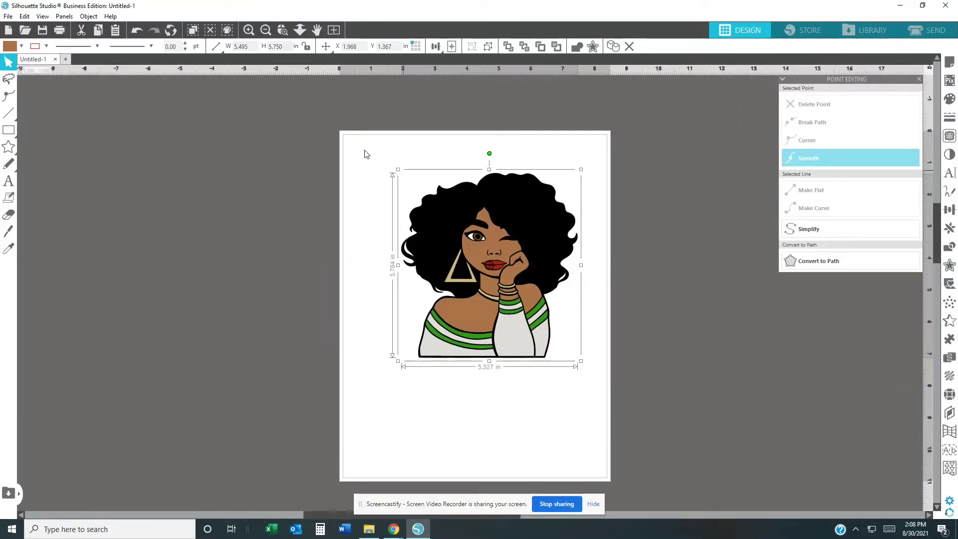
pyautogui.moveTo(364, 152); pyautogui.dragTo(334, 122)
pyautogui.moveTo(505, 196); pyautogui.dragTo(489, 228)
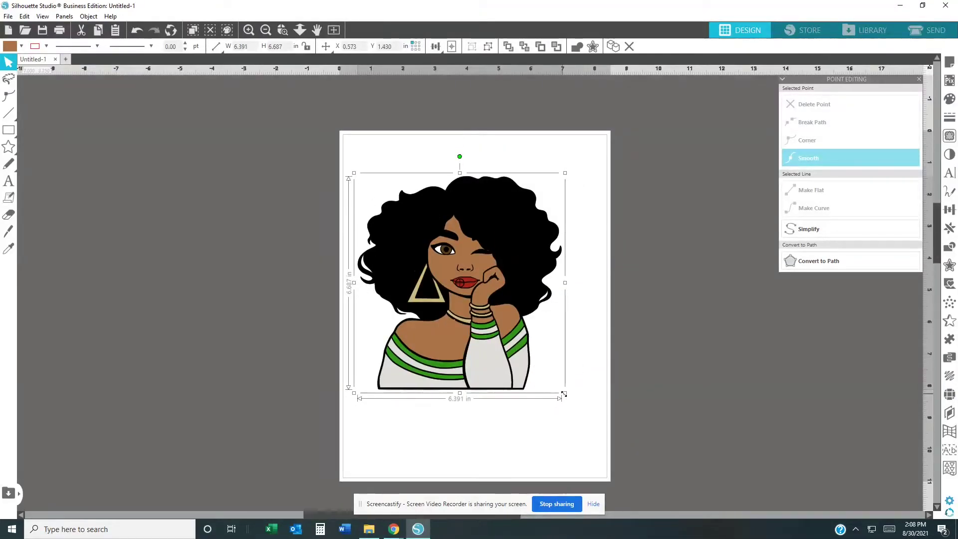
pyautogui.moveTo(565, 397); pyautogui.dragTo(567, 405)
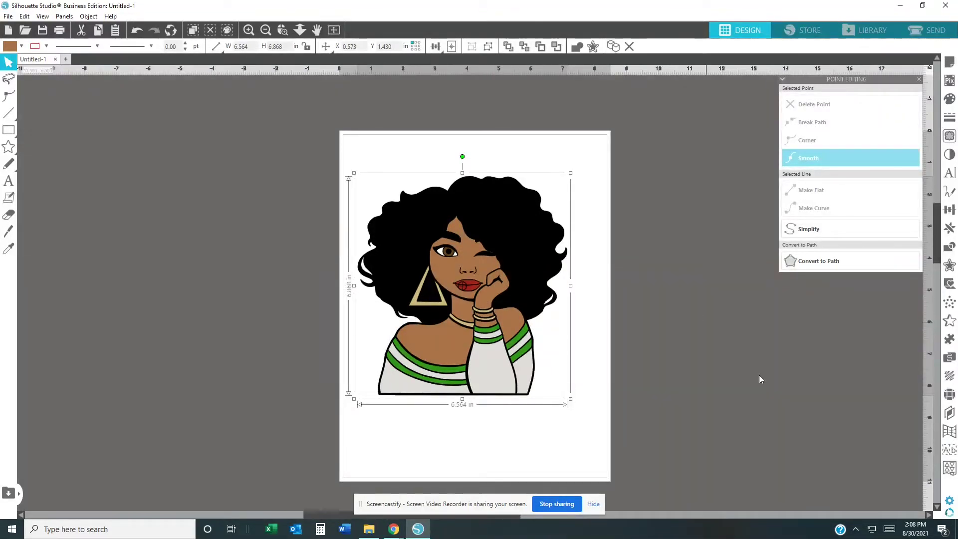
pyautogui.press('Right')
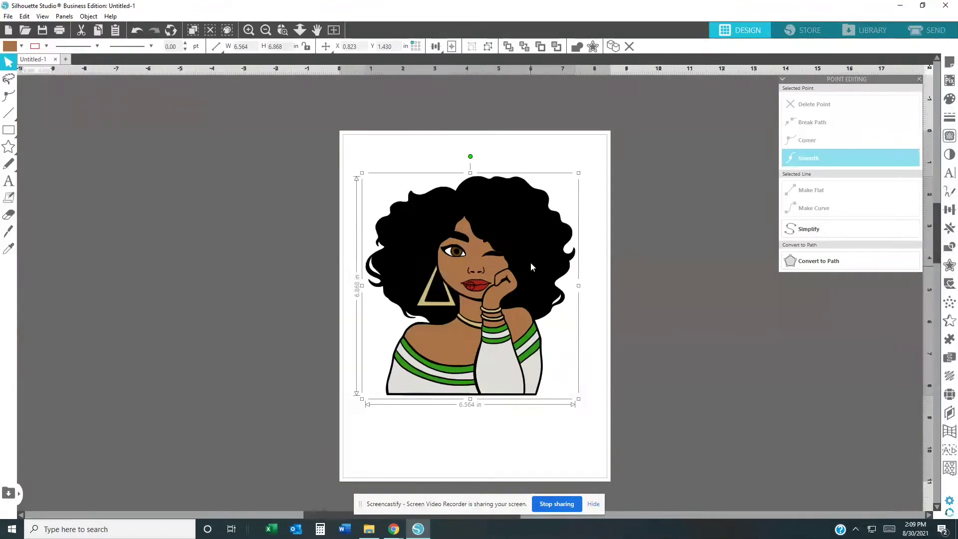
pyautogui.press('Up')
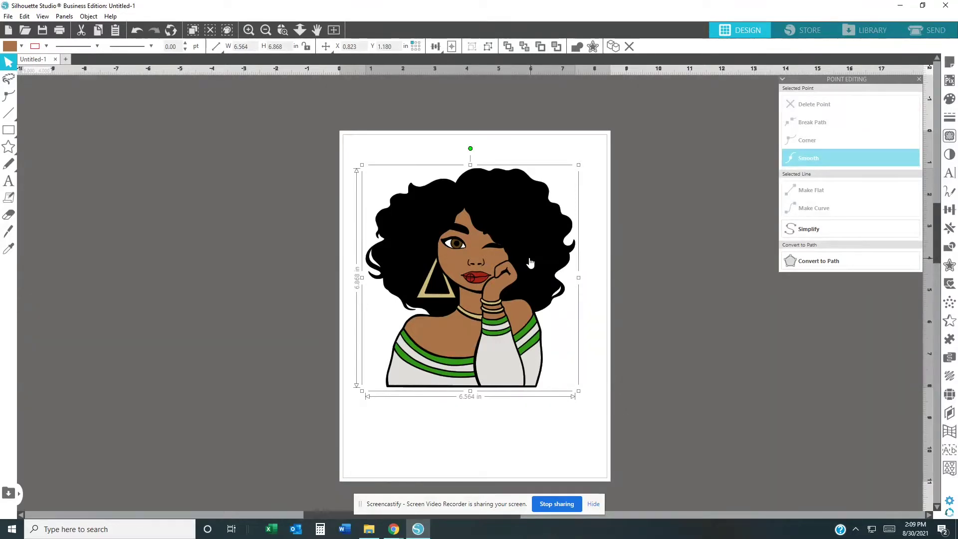
pyautogui.click(637, 432)
pyautogui.click(499, 273)
pyautogui.moveTo(587, 399); pyautogui.dragTo(599, 426)
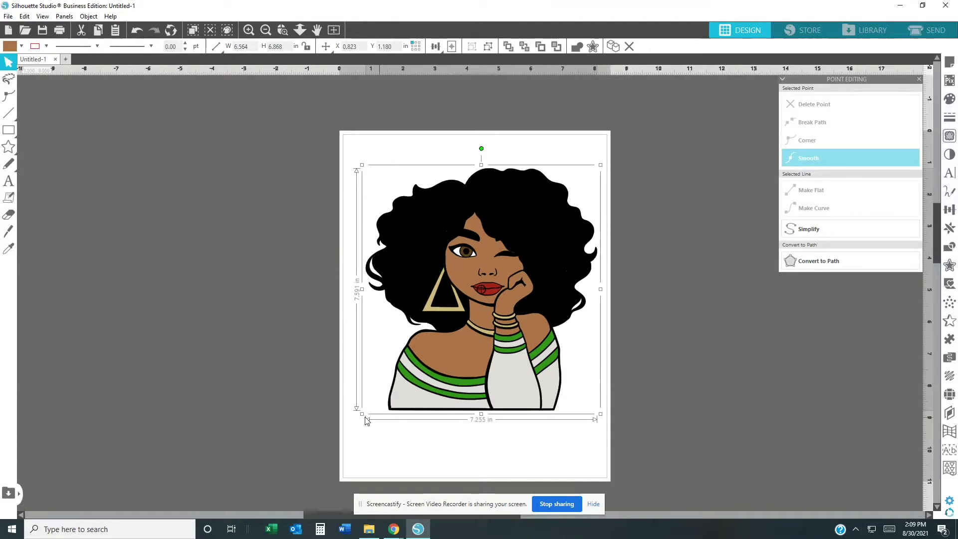
pyautogui.moveTo(355, 432); pyautogui.dragTo(353, 430)
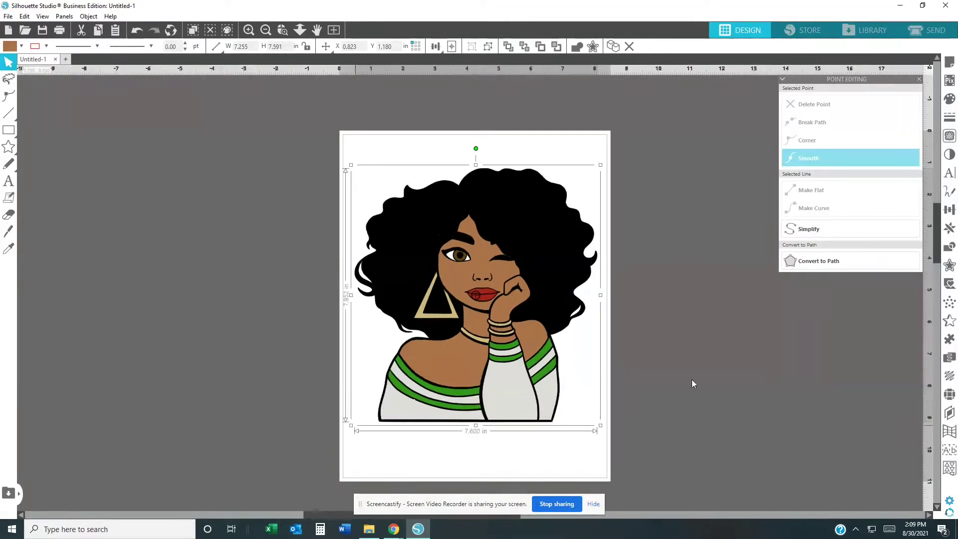
pyautogui.rightClick(536, 228)
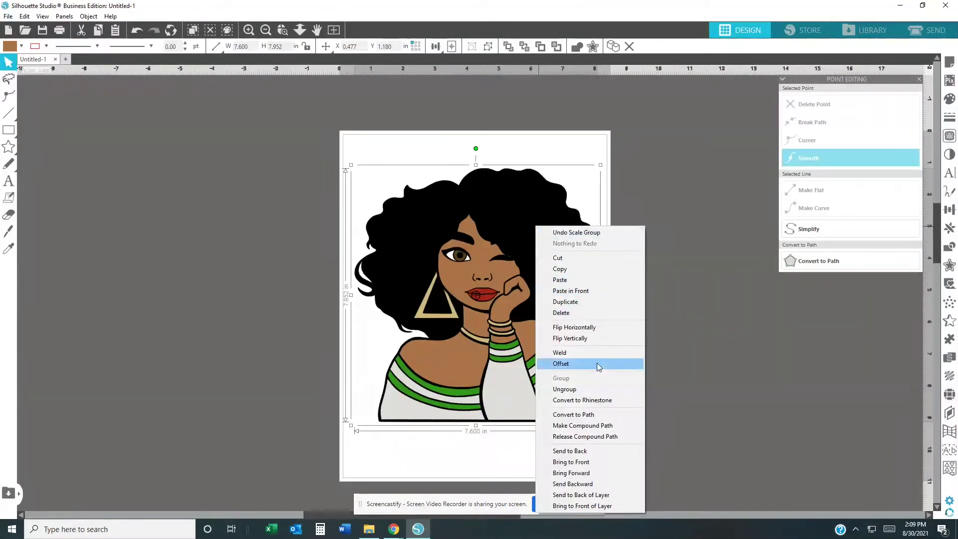
# - Ungroup the clipart and recolour the white shirt piece blue on the figure
pyautogui.click(589, 391)
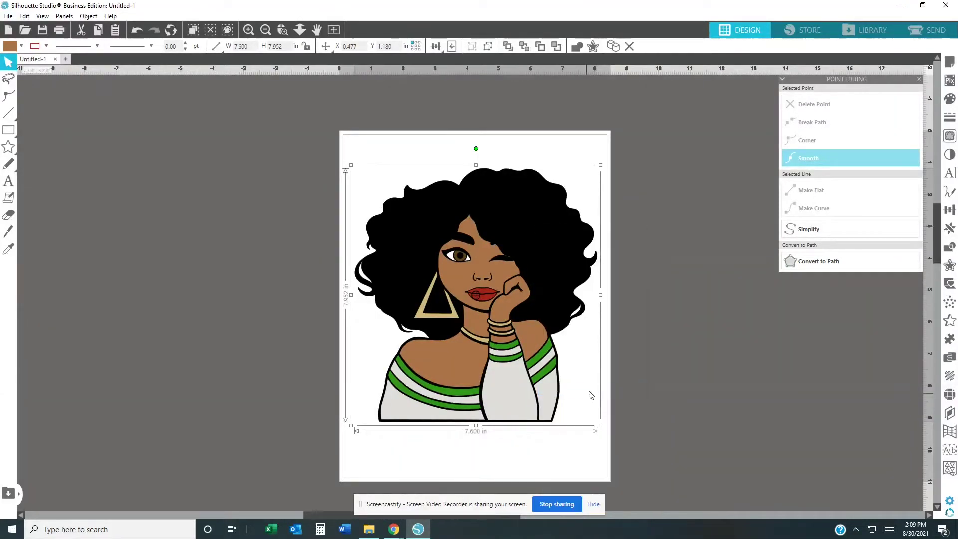
pyautogui.click(656, 374)
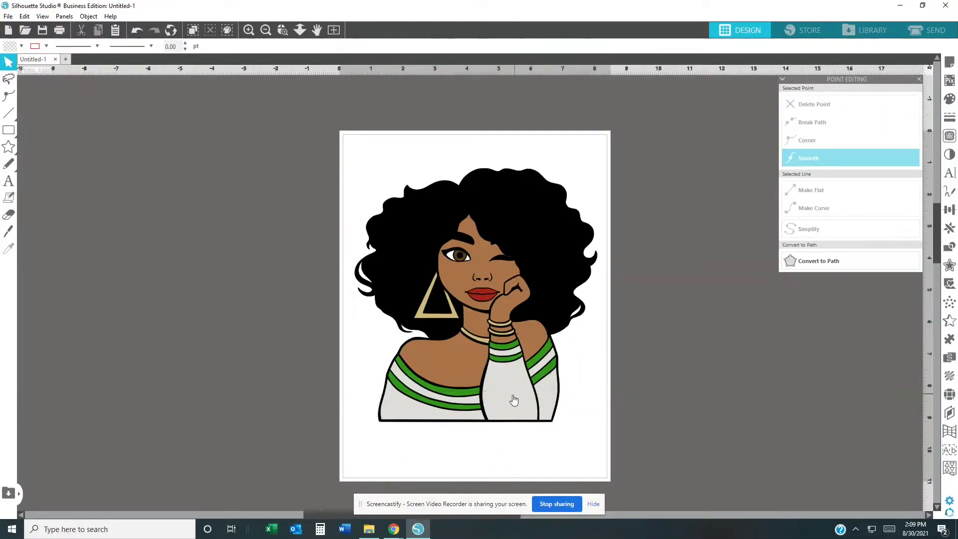
pyautogui.moveTo(514, 399); pyautogui.dragTo(710, 375)
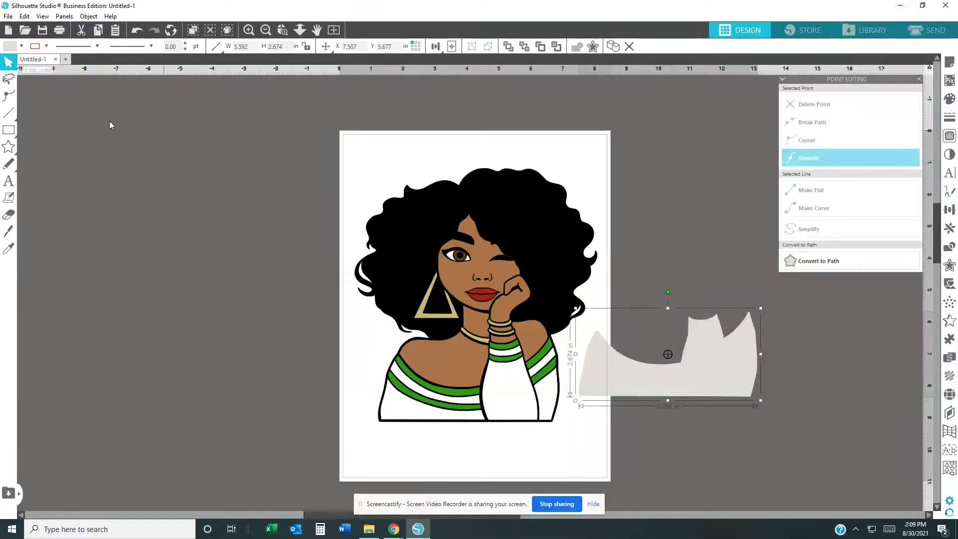
pyautogui.click(22, 47)
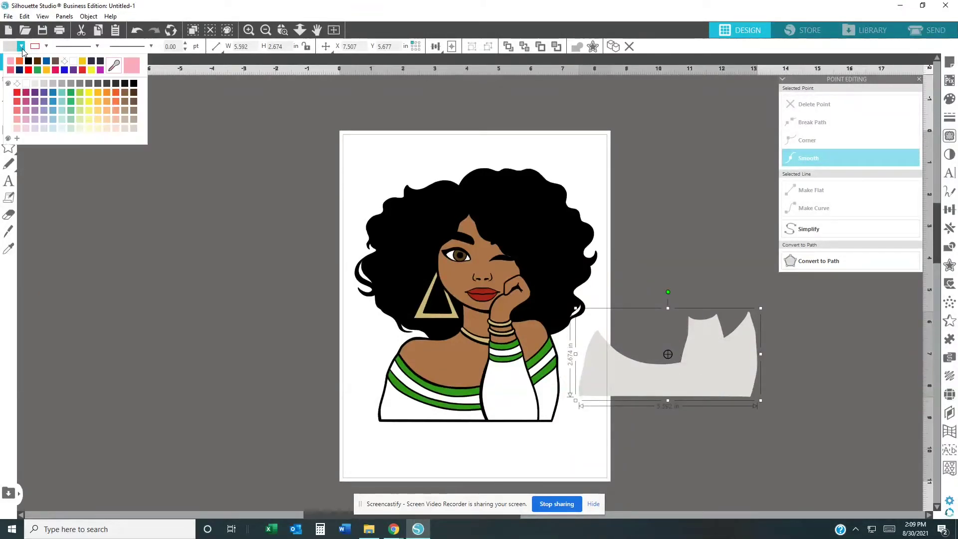
pyautogui.click(64, 70)
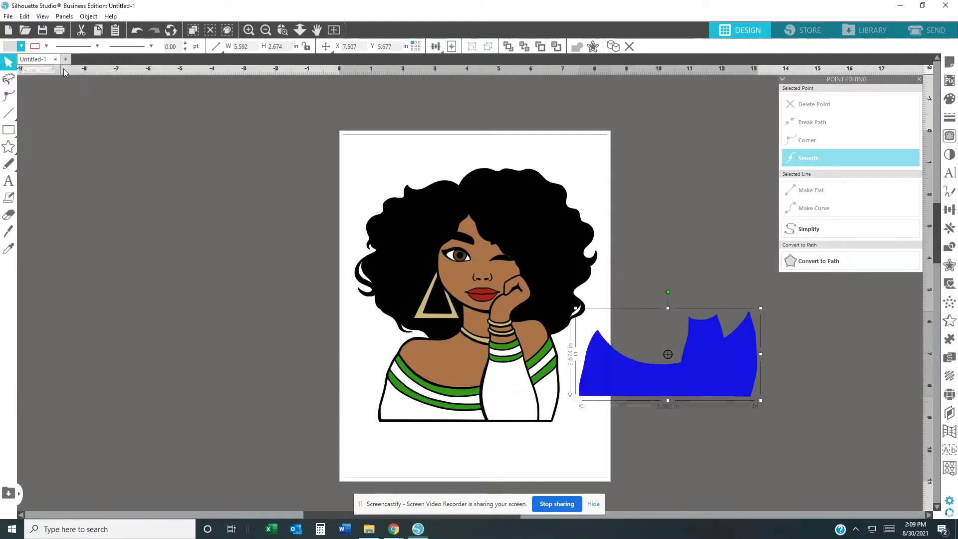
pyautogui.moveTo(744, 379); pyautogui.dragTo(541, 387)
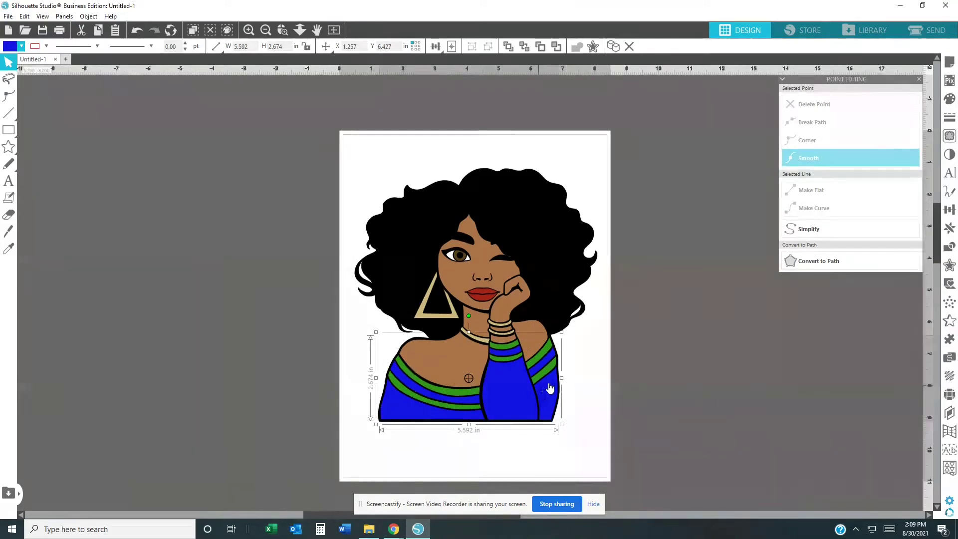
# - Recolour the green stripe shapes red and place them back on the shirt
pyautogui.click(468, 395)
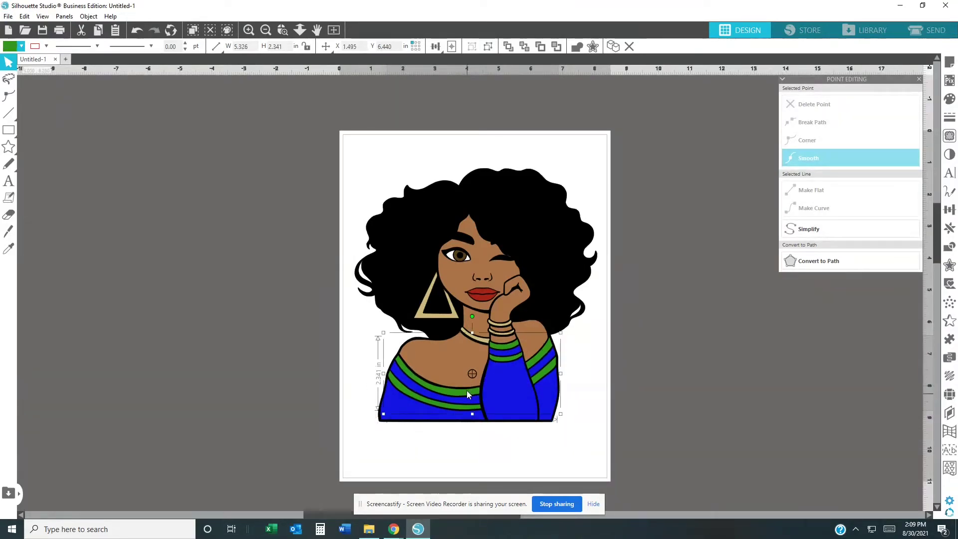
pyautogui.moveTo(468, 396); pyautogui.dragTo(225, 410)
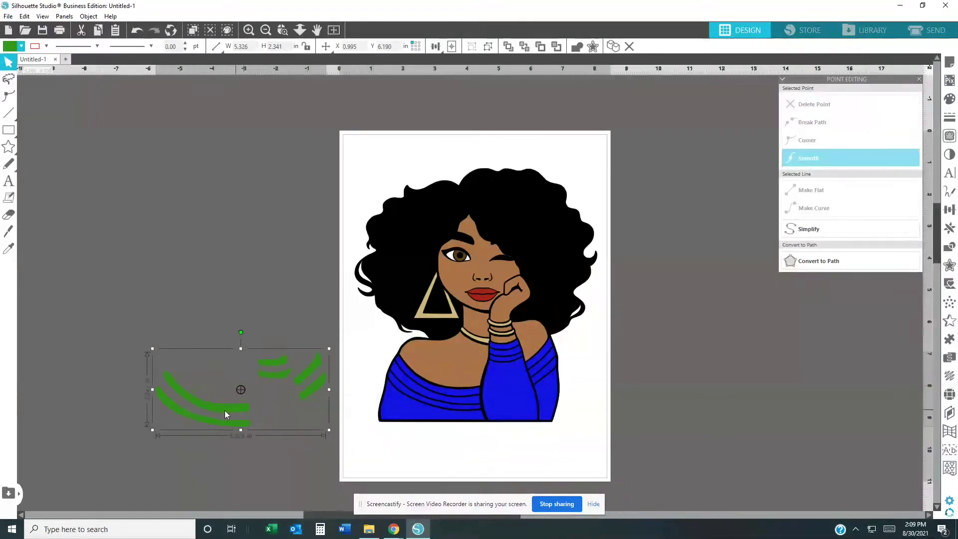
pyautogui.click(21, 46)
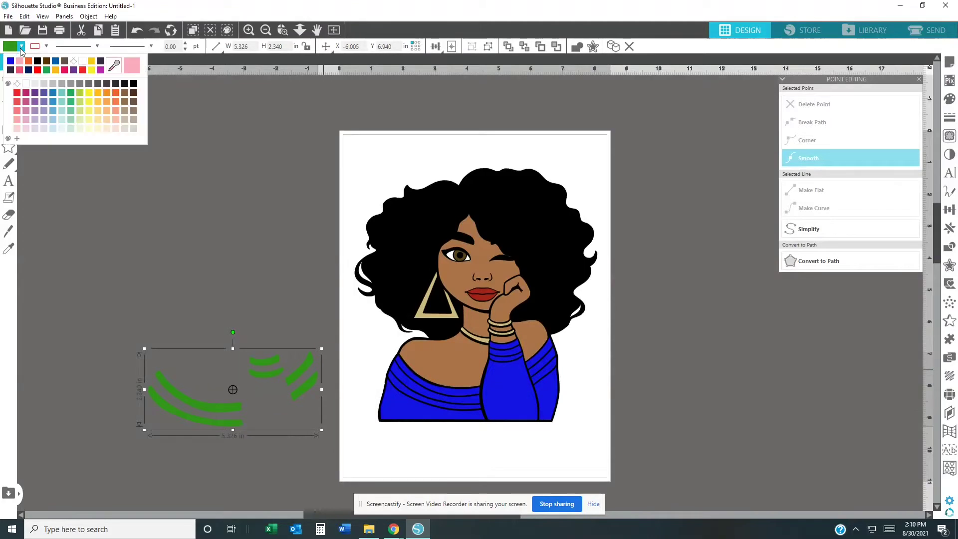
pyautogui.click(83, 70)
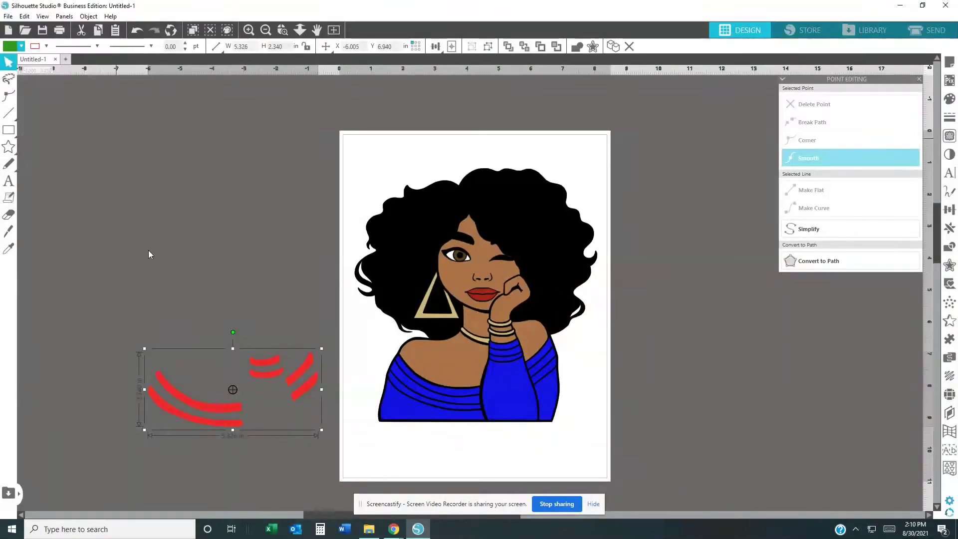
pyautogui.moveTo(182, 392); pyautogui.dragTo(412, 370)
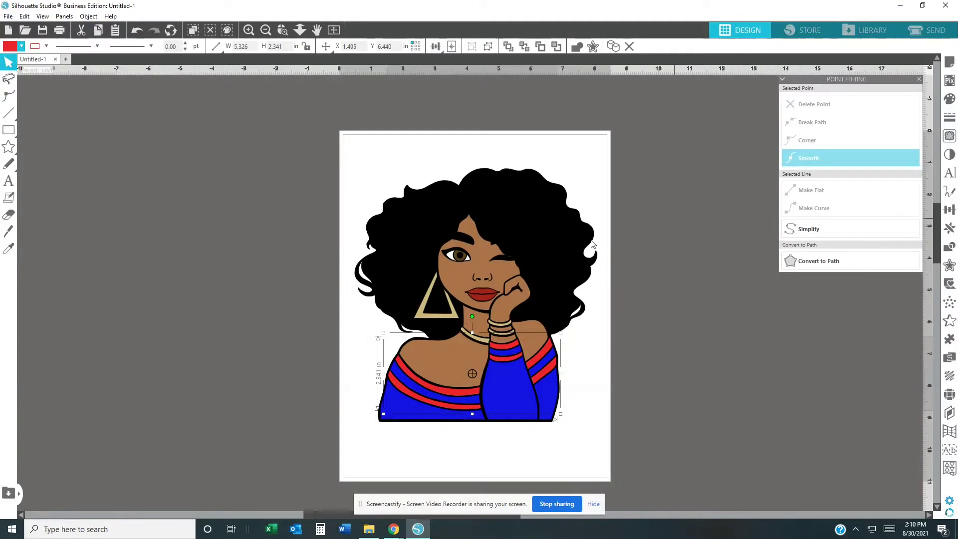
# - Select the face and skin group, try it off the figure, then return it under the hair
pyautogui.click(419, 319)
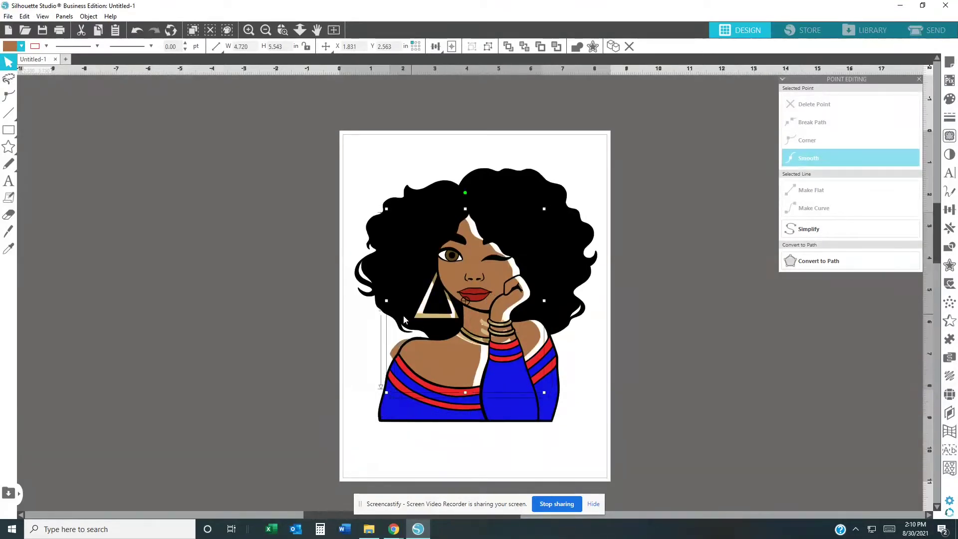
pyautogui.press('Right')
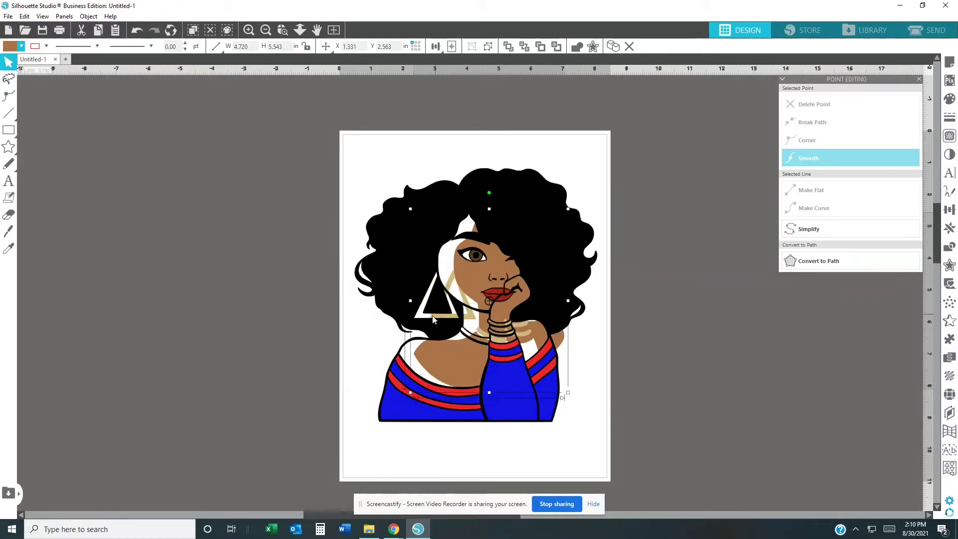
pyautogui.press('Left')
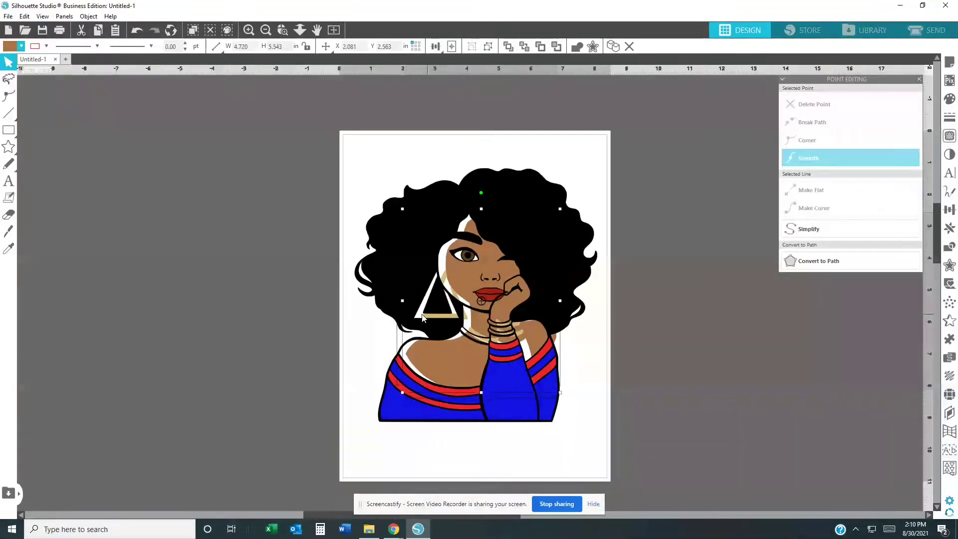
pyautogui.press('Left')
pyautogui.moveTo(417, 318); pyautogui.dragTo(184, 292)
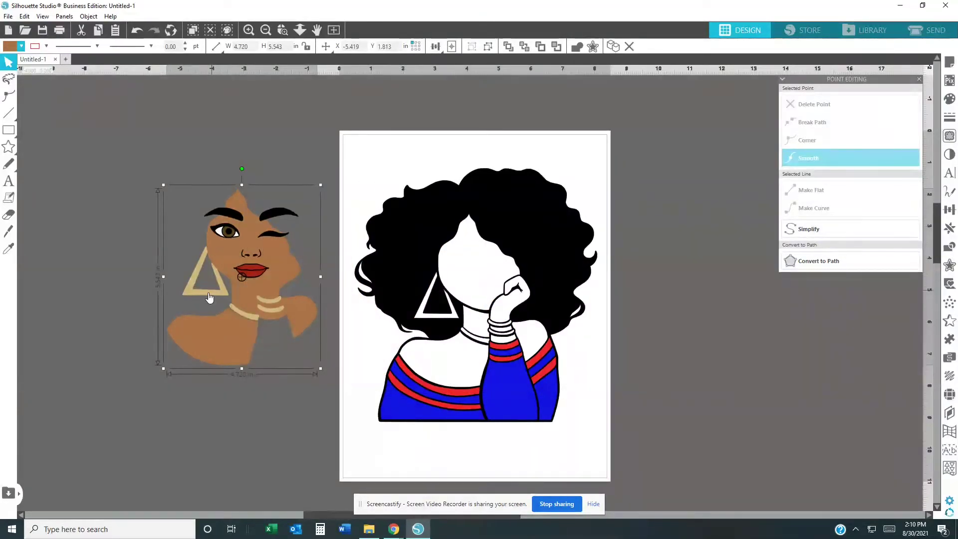
pyautogui.rightClick(209, 297)
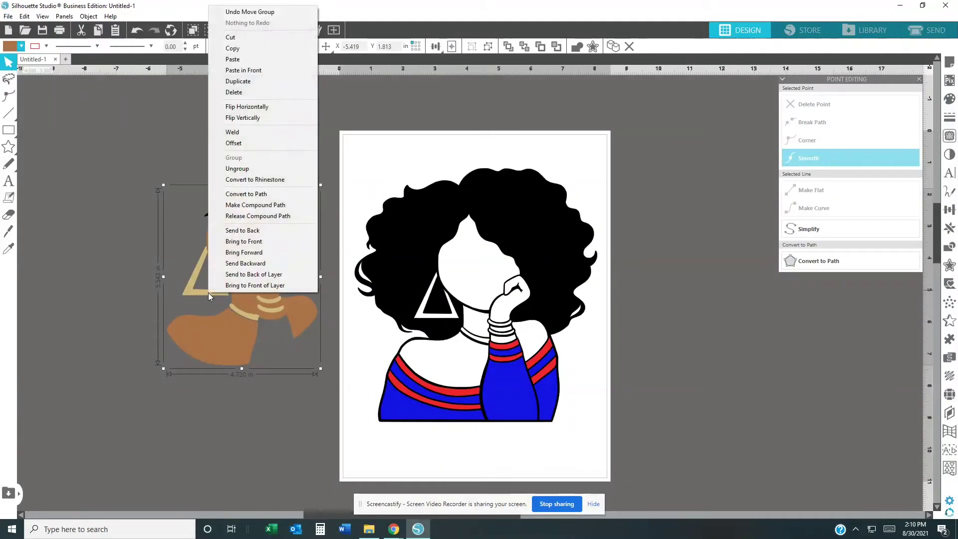
pyautogui.click(194, 325)
pyautogui.moveTo(199, 328); pyautogui.dragTo(213, 329)
pyautogui.moveTo(287, 333)
pyautogui.mouseDown()
pyautogui.moveTo(416, 329)
pyautogui.moveTo(430, 338)
pyautogui.moveTo(425, 349)
pyautogui.mouseUp()
# - Move the face and skin group off the page onto the grey workspace
pyautogui.press('Left')
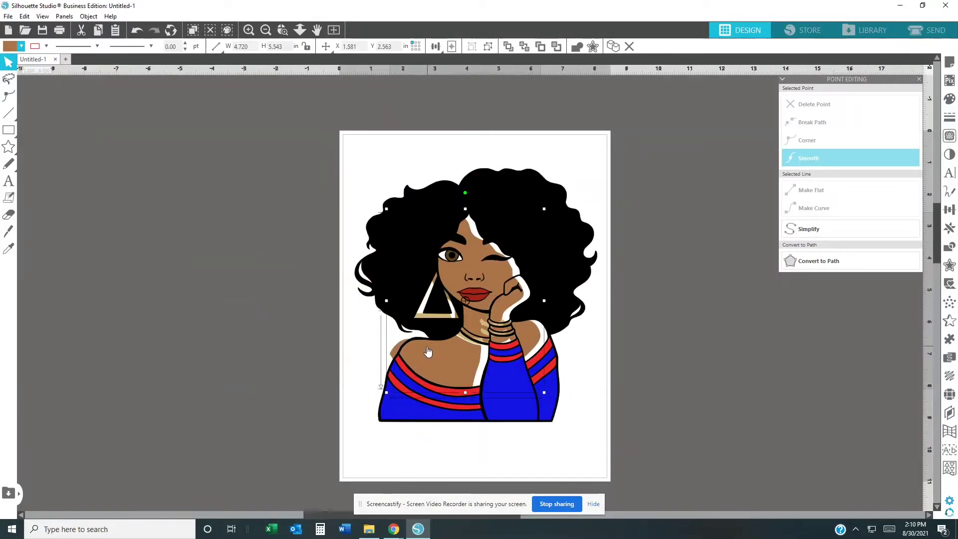
pyautogui.press('Right')
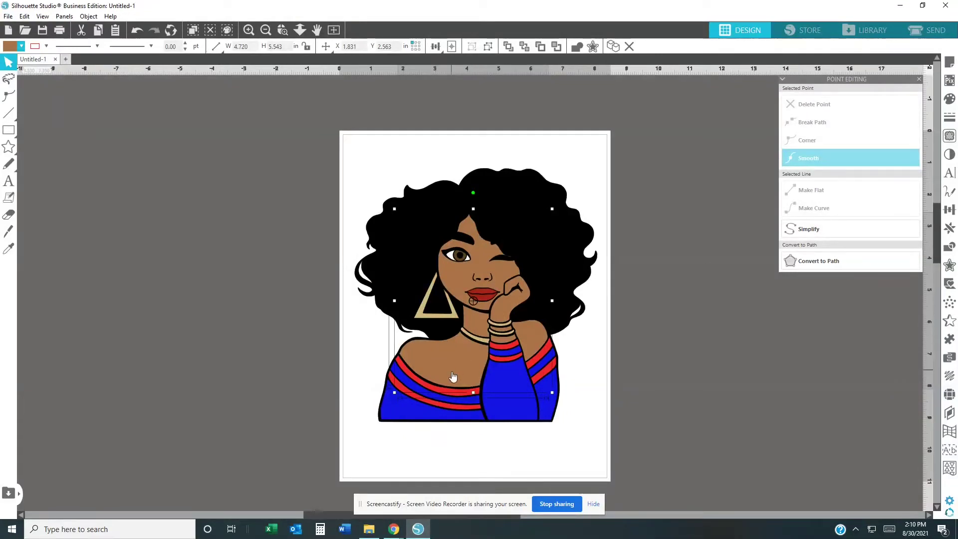
pyautogui.moveTo(448, 370); pyautogui.dragTo(200, 360)
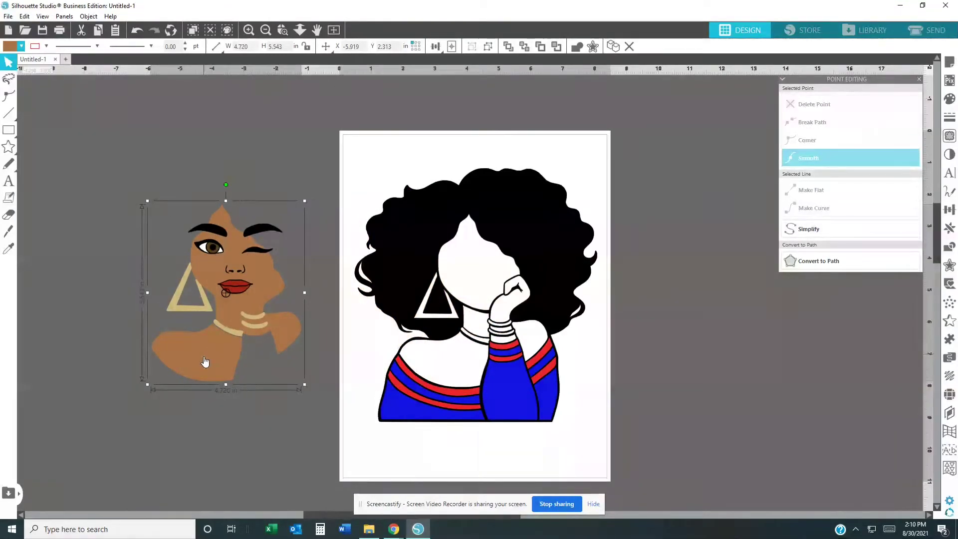
pyautogui.rightClick(203, 356)
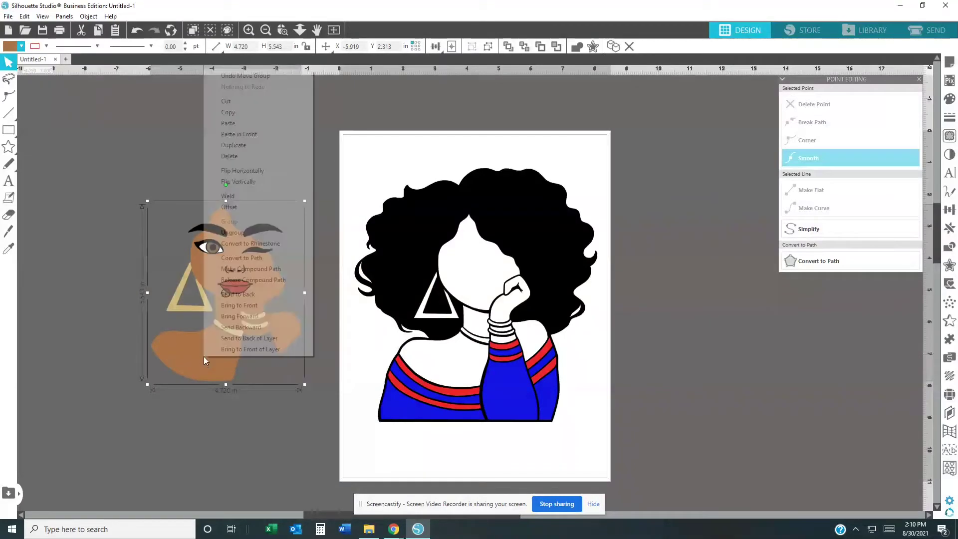
# - Ungroup the off-page face group and select the triangle earring
pyautogui.click(237, 233)
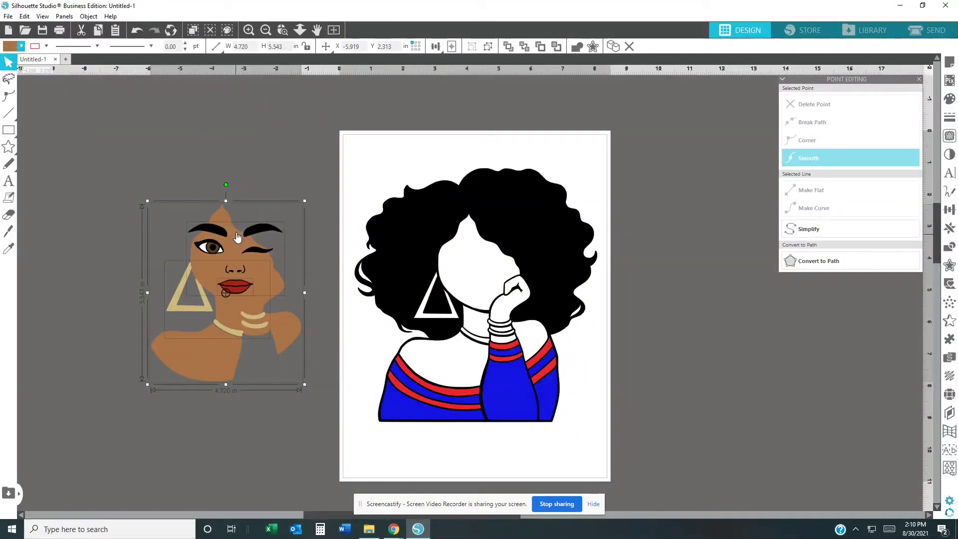
pyautogui.click(277, 434)
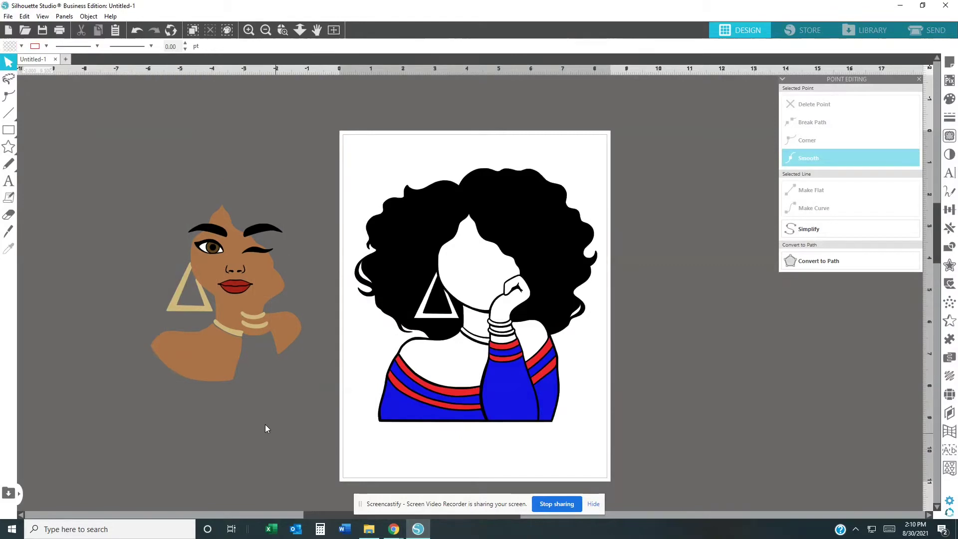
pyautogui.click(184, 313)
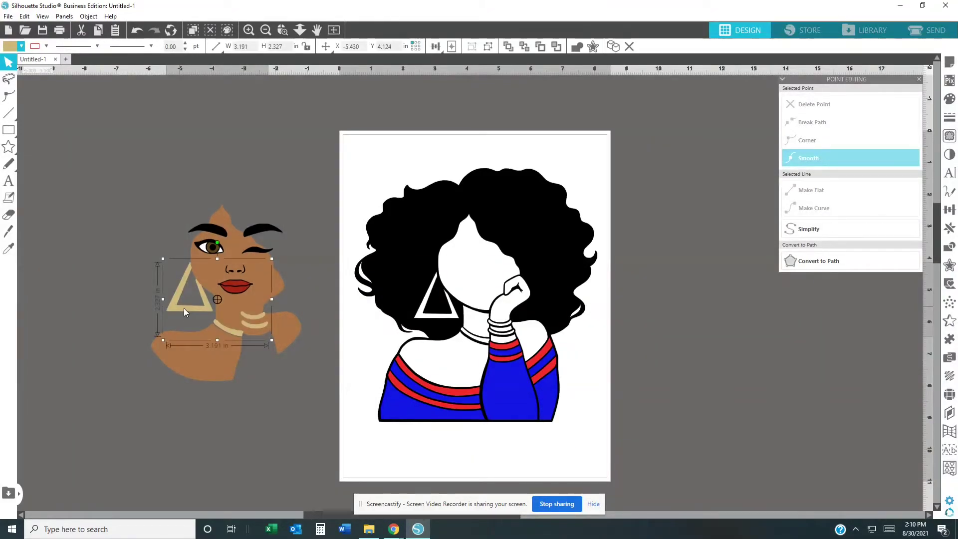
pyautogui.press('Down')
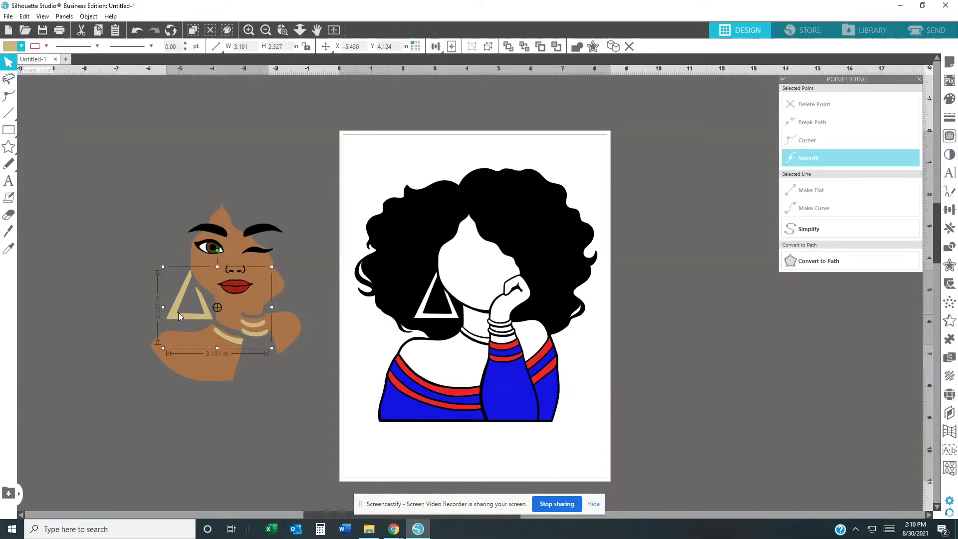
pyautogui.press('Up')
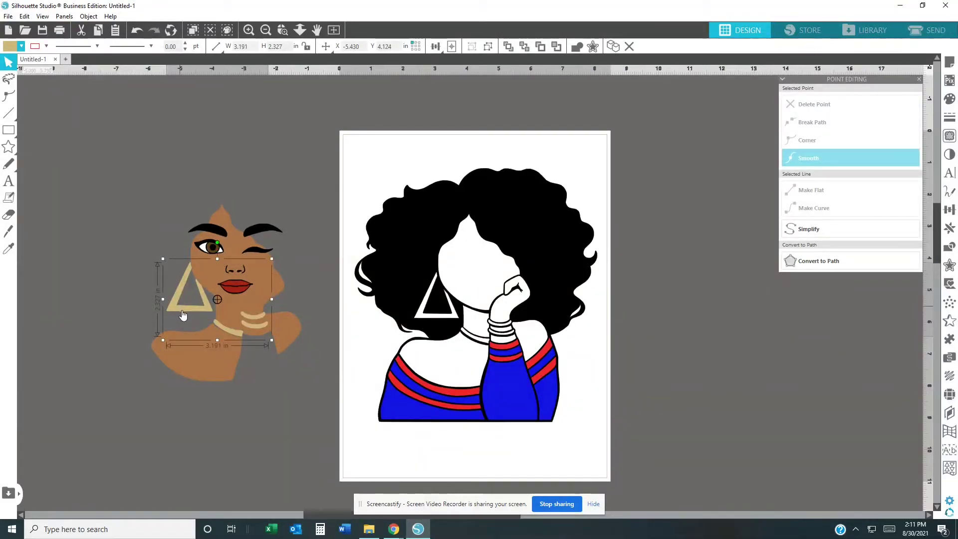
# - Fill the triangle earring and necklace yellow, then shift the skin piece slightly down
pyautogui.click(21, 47)
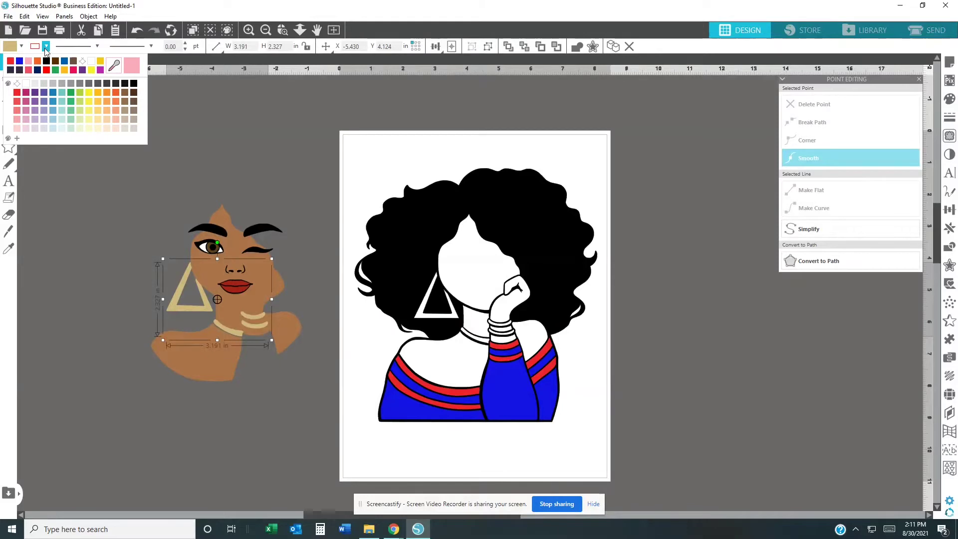
pyautogui.click(21, 47)
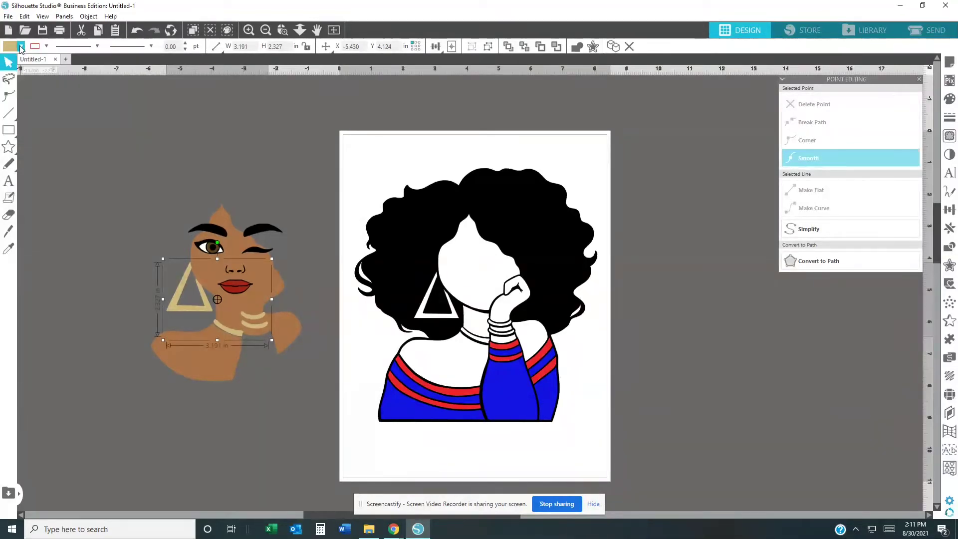
pyautogui.click(22, 48)
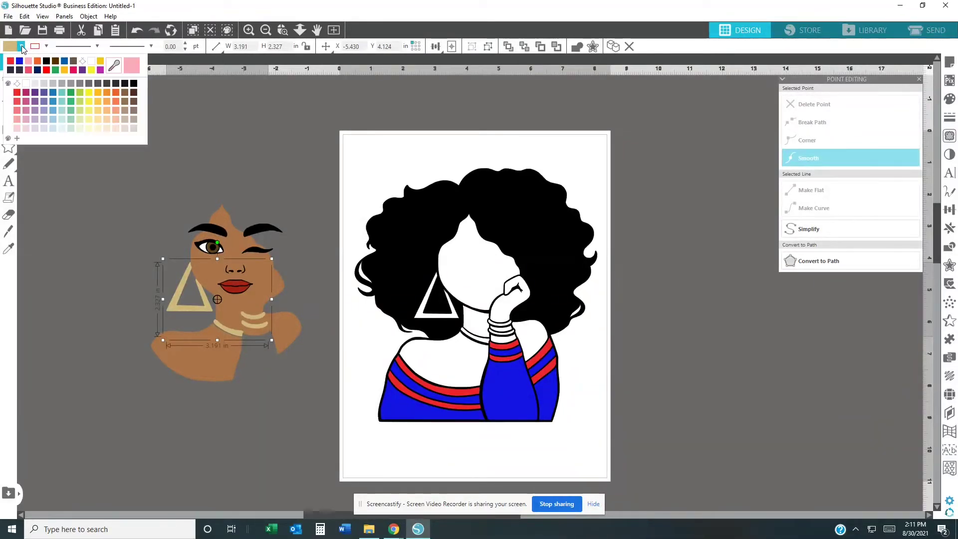
pyautogui.click(64, 70)
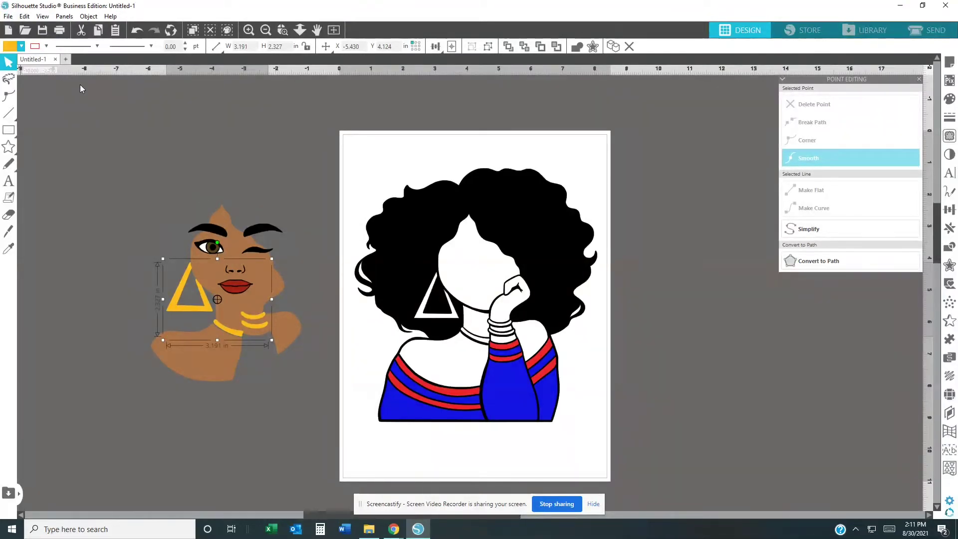
pyautogui.click(184, 196)
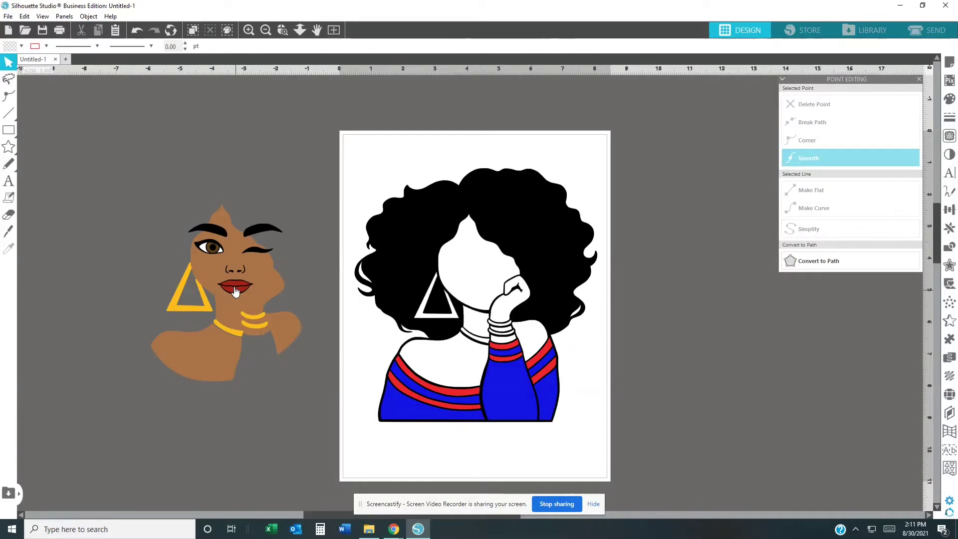
pyautogui.click(205, 272)
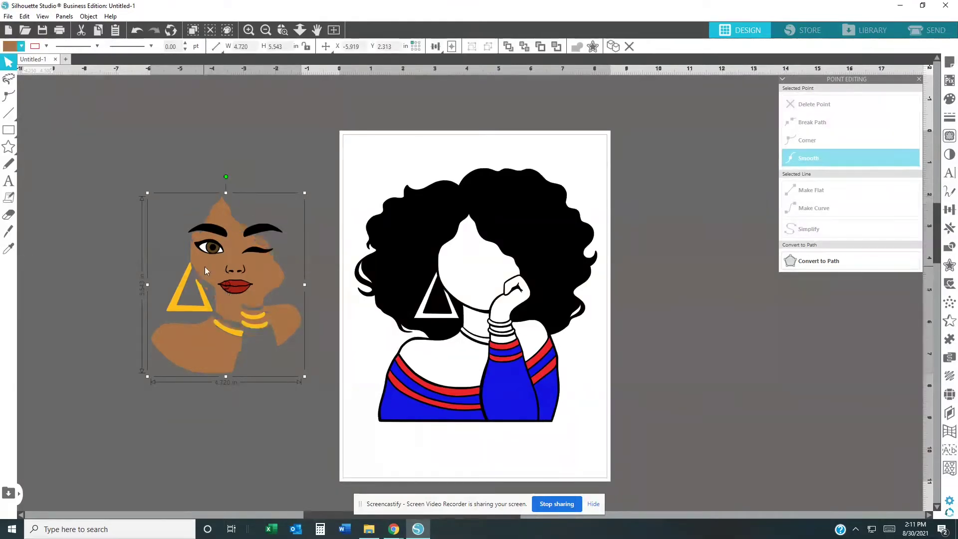
pyautogui.moveTo(204, 268); pyautogui.dragTo(203, 275)
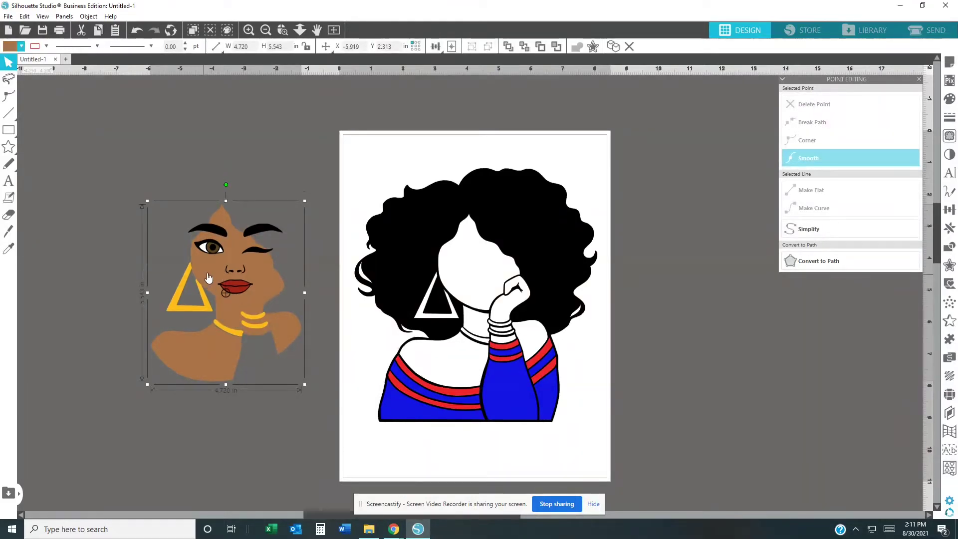
pyautogui.click(22, 46)
pyautogui.click(23, 48)
pyautogui.click(21, 46)
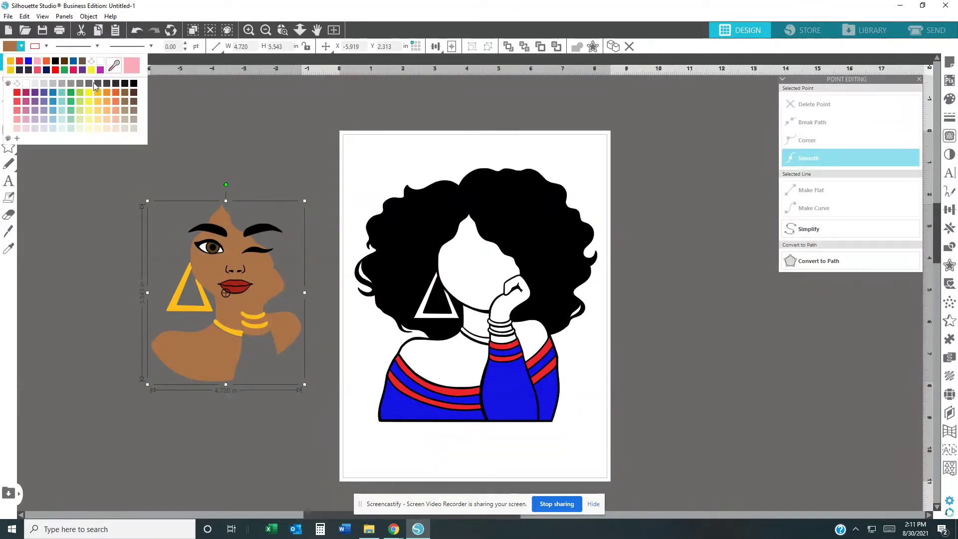
pyautogui.click(134, 110)
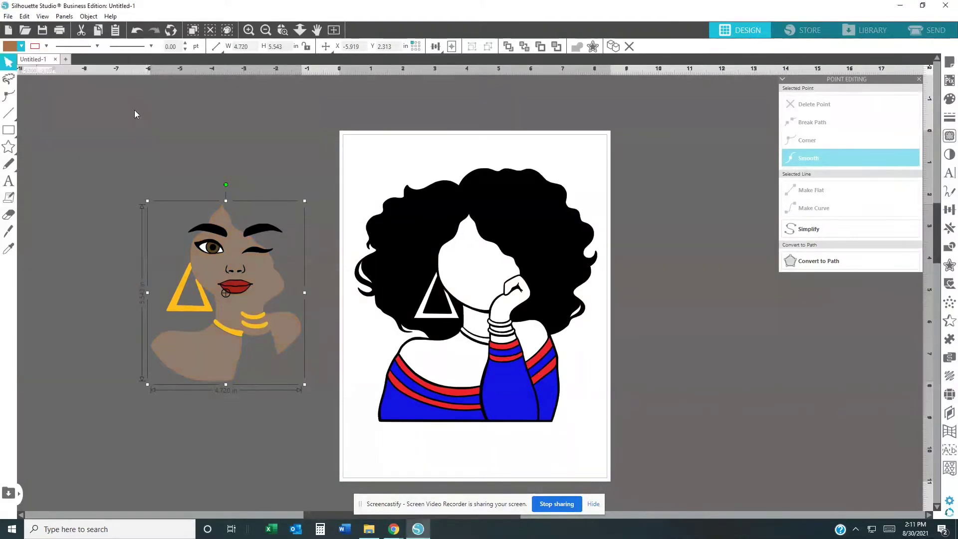
pyautogui.click(22, 47)
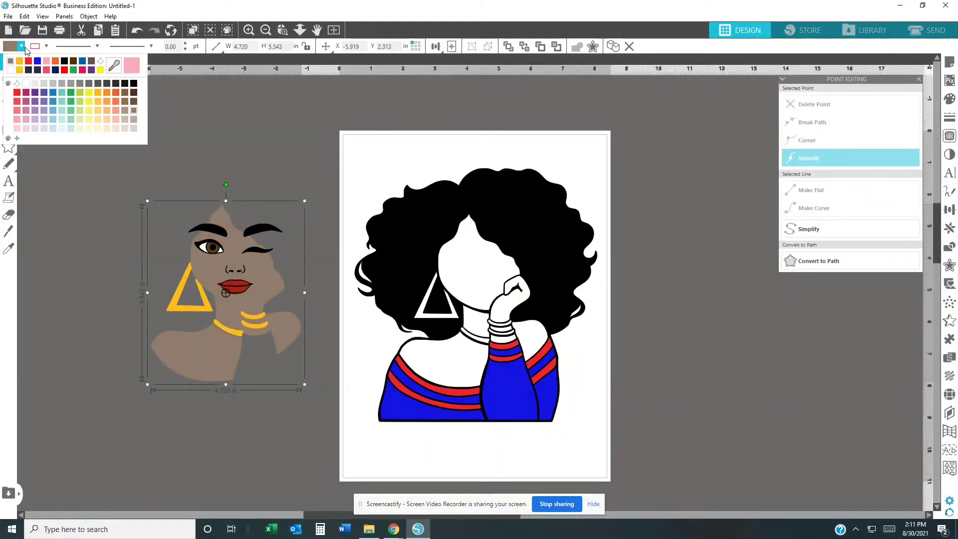
pyautogui.click(134, 92)
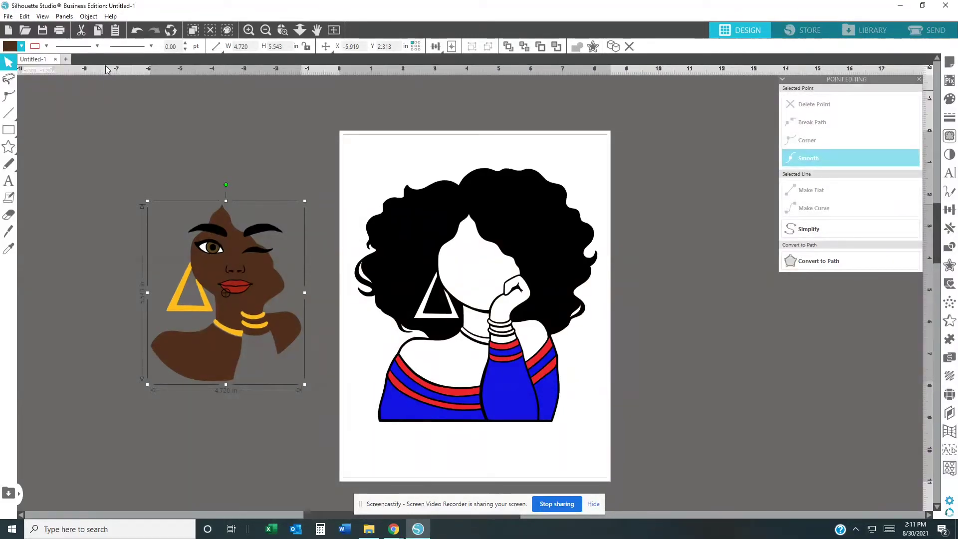
pyautogui.click(134, 33)
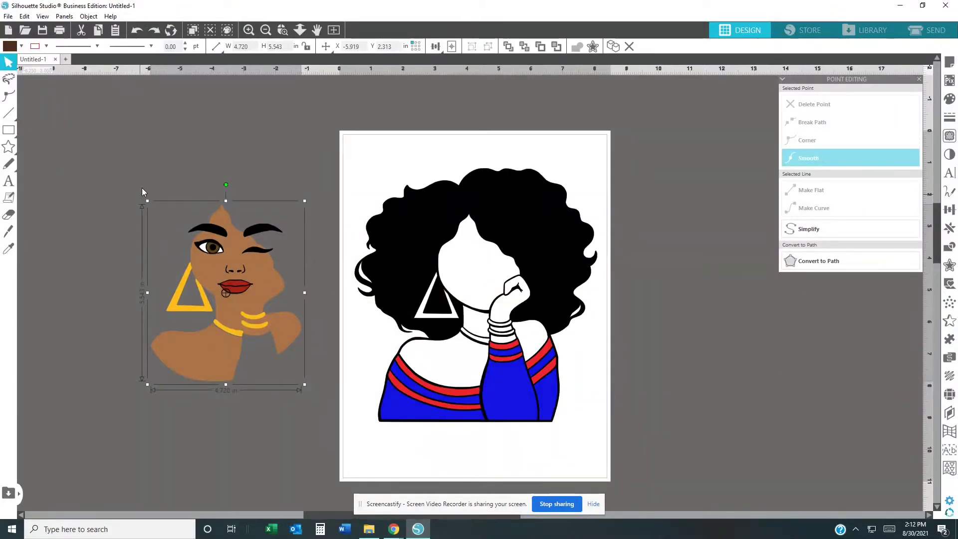
pyautogui.click(160, 184)
# - Select all the coloured face pieces and group them together
pyautogui.click(266, 223)
pyautogui.click(147, 176)
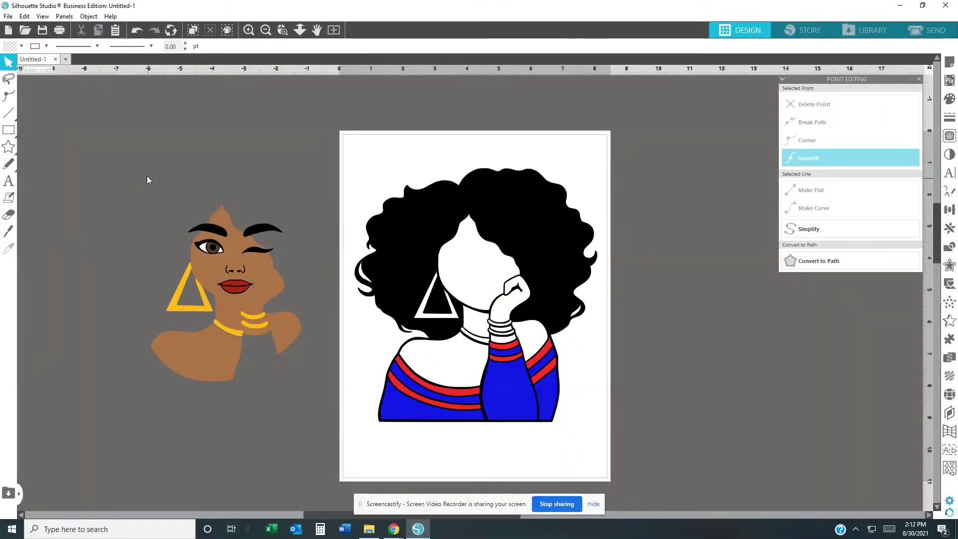
pyautogui.click(231, 234)
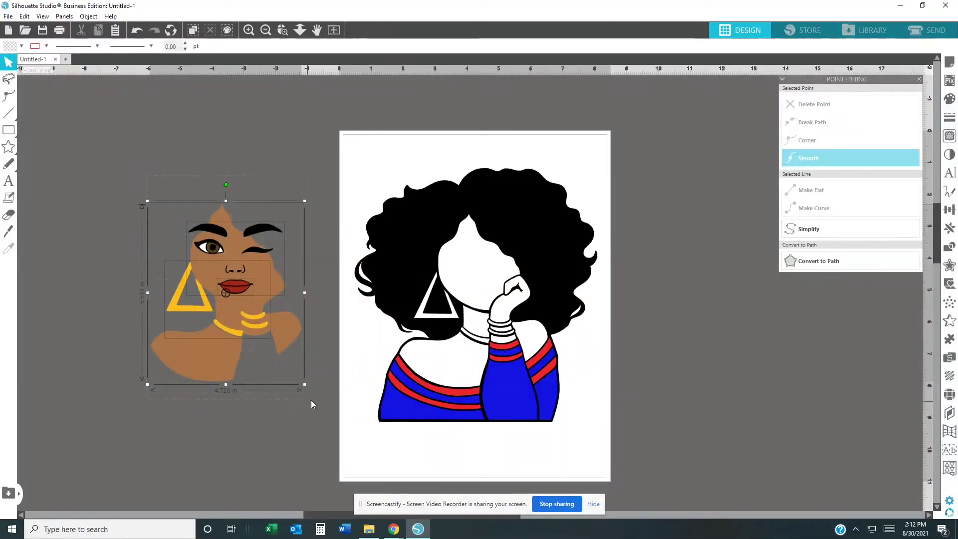
pyautogui.click(238, 370)
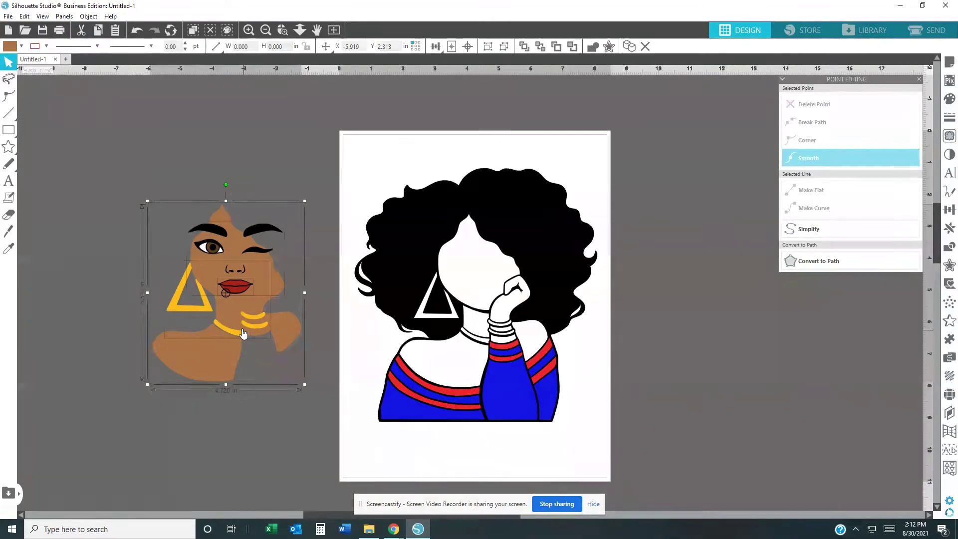
pyautogui.rightClick(213, 246)
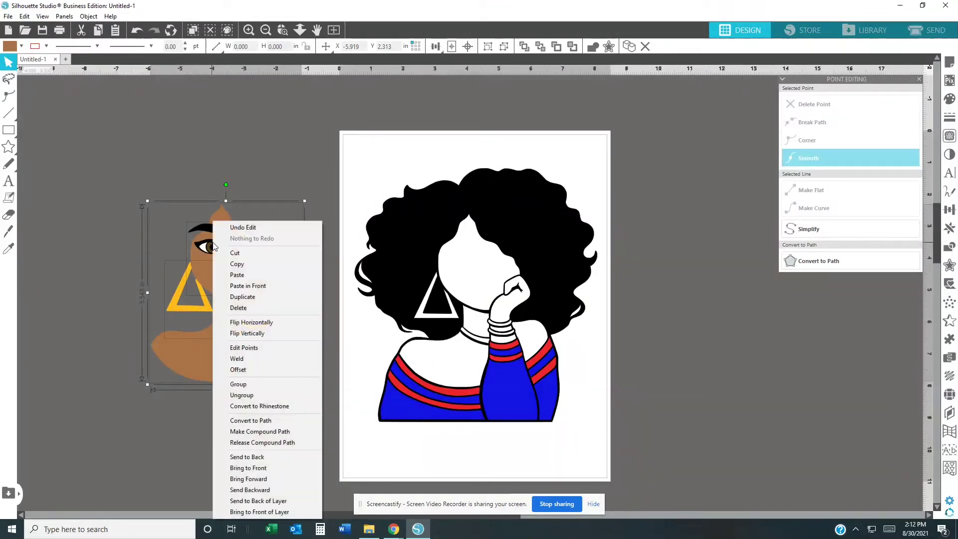
pyautogui.click(233, 385)
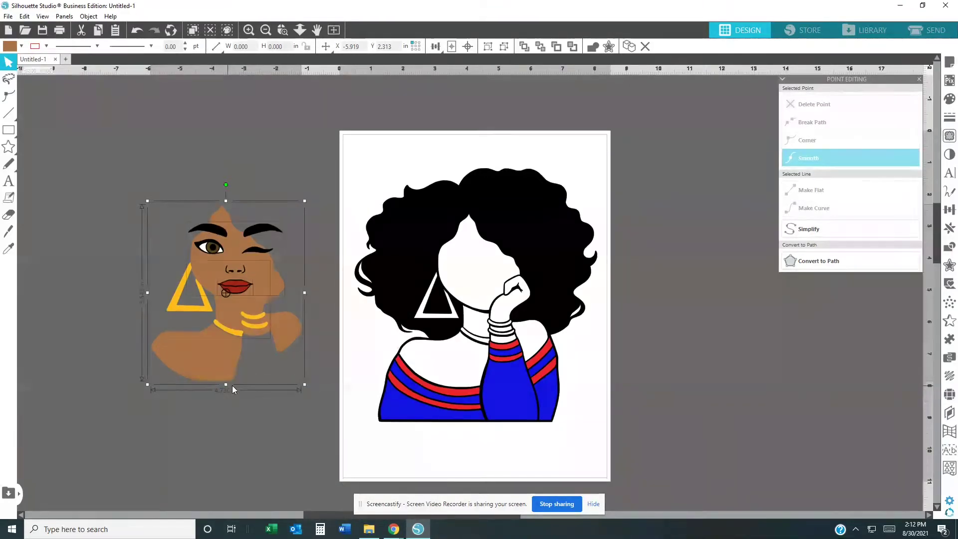
# - Drag the grouped face into place inside the black-outlined woman on the page
pyautogui.click(173, 277)
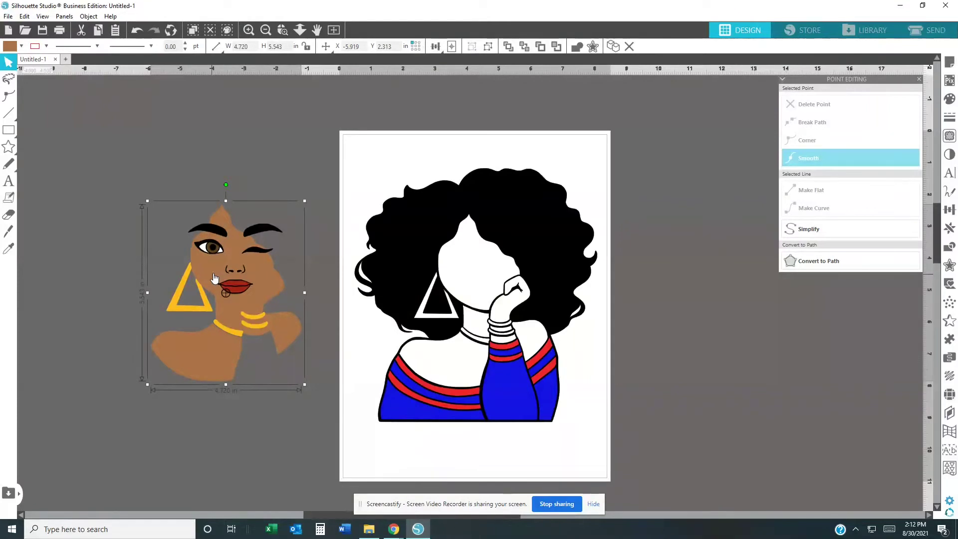
pyautogui.moveTo(212, 277); pyautogui.dragTo(459, 284)
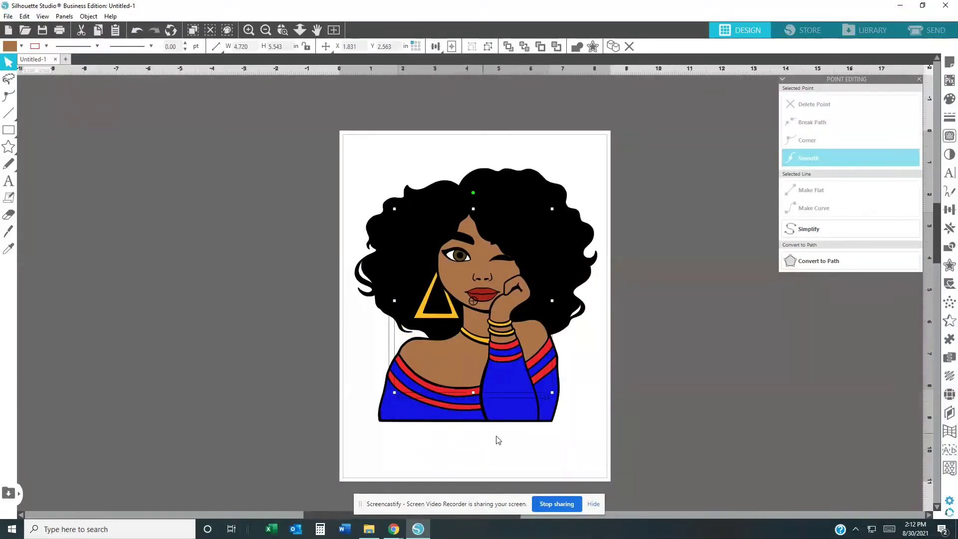
pyautogui.click(596, 429)
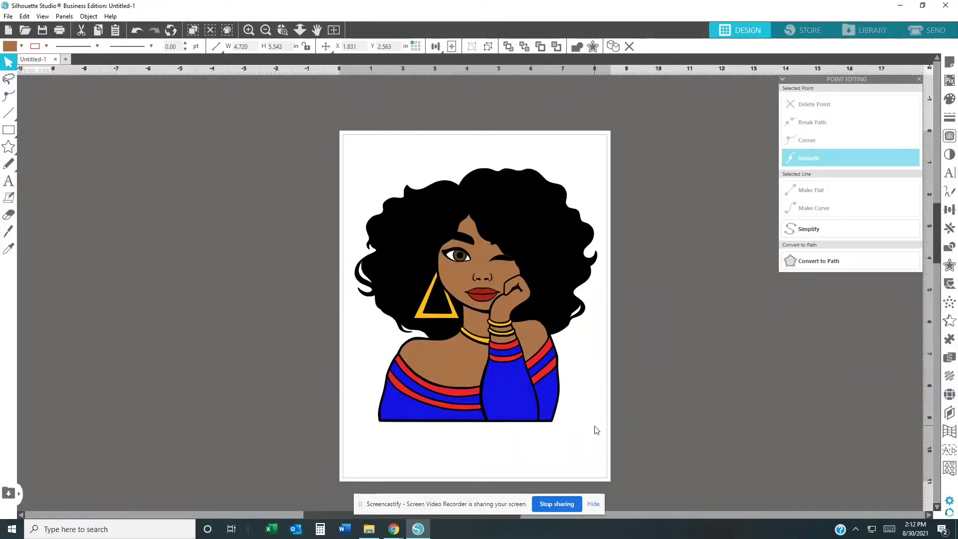
pyautogui.click(519, 234)
pyautogui.moveTo(517, 236); pyautogui.dragTo(291, 219)
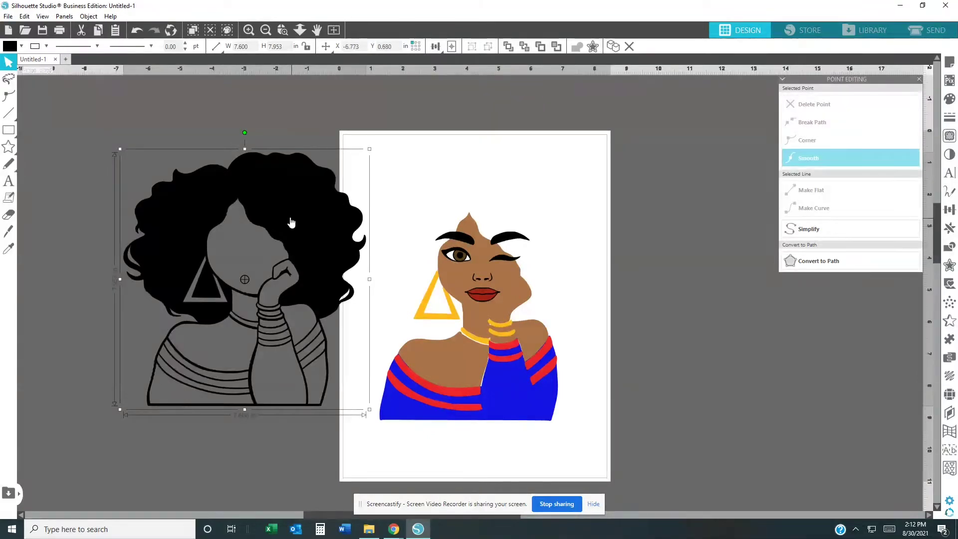
pyautogui.rightClick(291, 219)
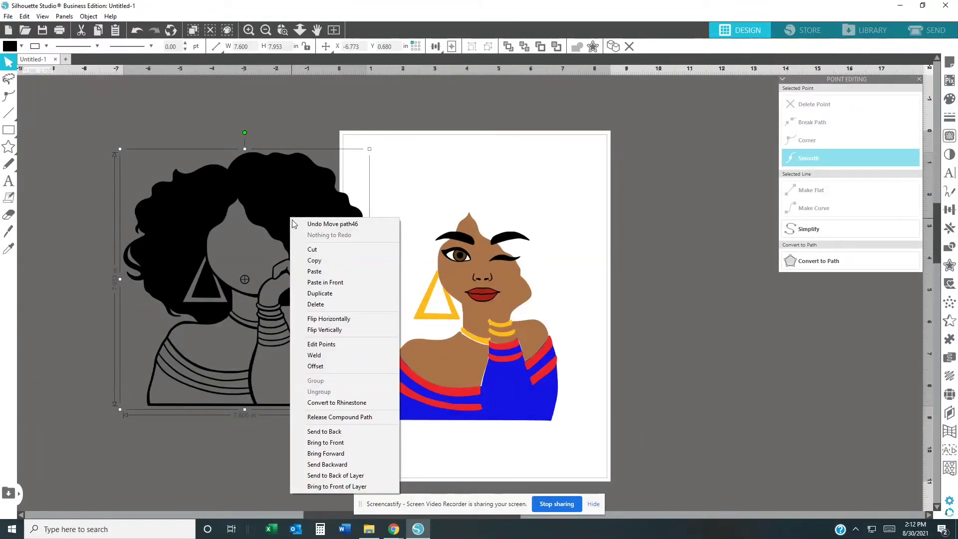
pyautogui.click(322, 418)
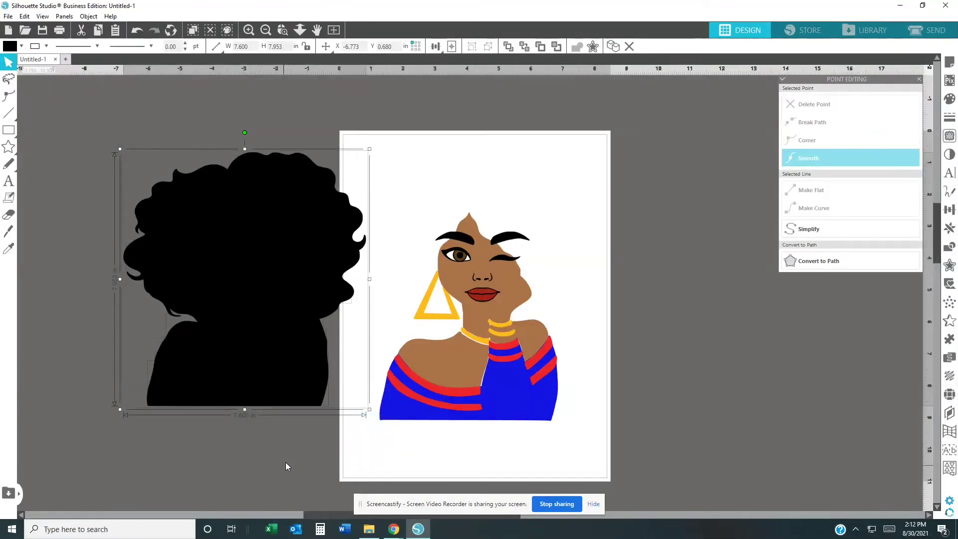
pyautogui.click(132, 25)
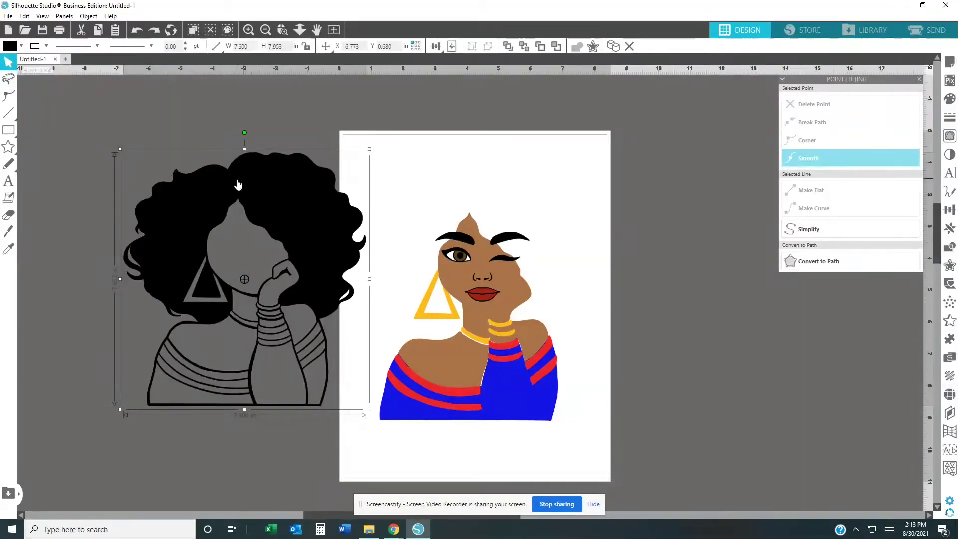
pyautogui.moveTo(237, 185); pyautogui.dragTo(470, 199)
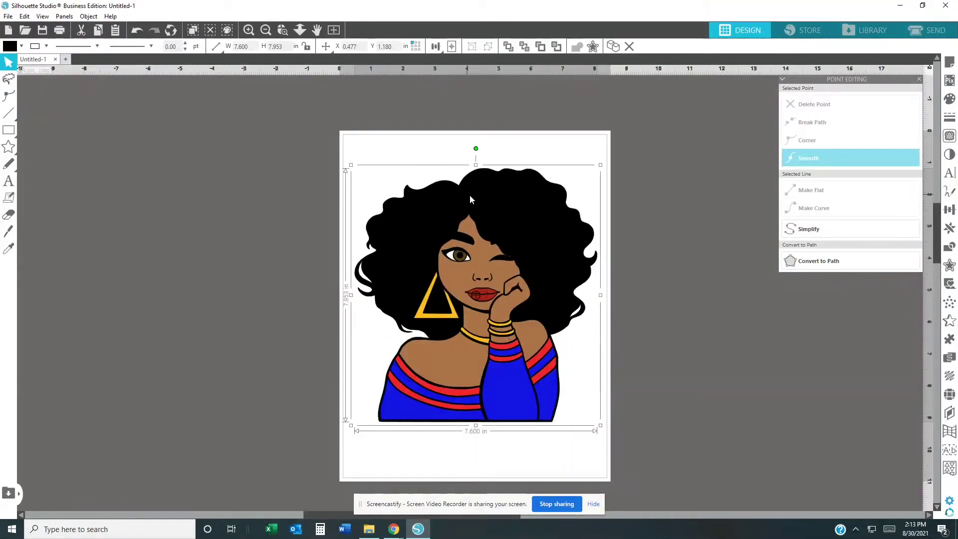
pyautogui.click(691, 337)
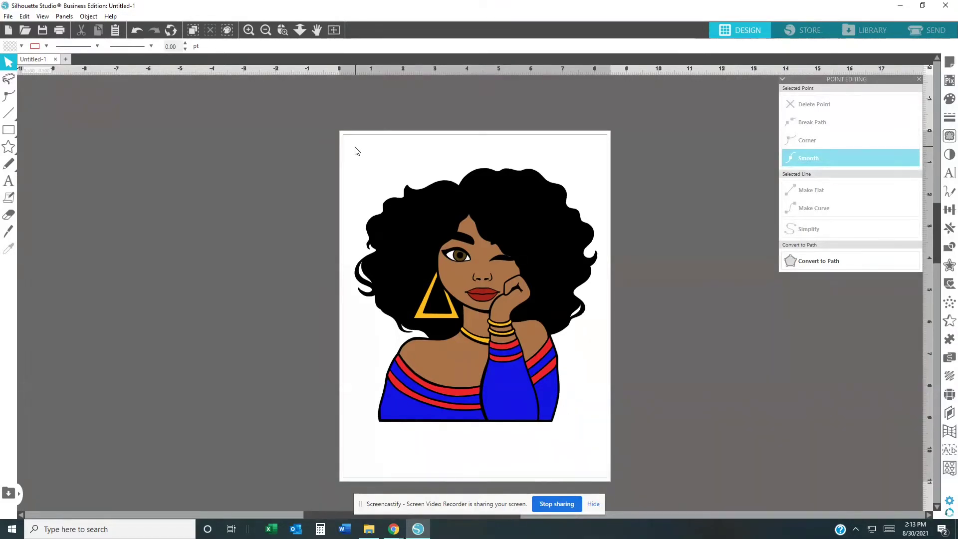
# - Group all the woman's artwork and resize it to about 7.08 × 7.41 in
pyautogui.moveTo(440, 159); pyautogui.dragTo(618, 457)
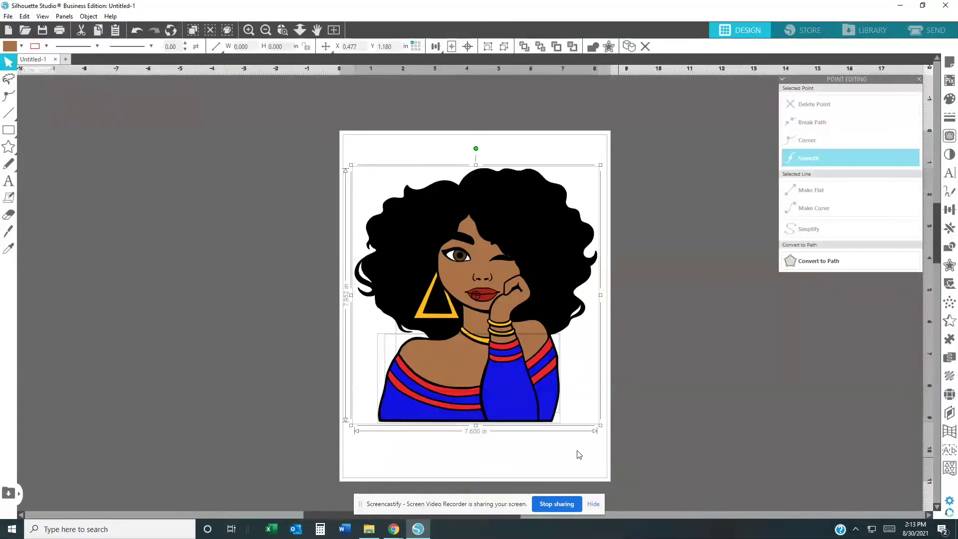
pyautogui.rightClick(498, 223)
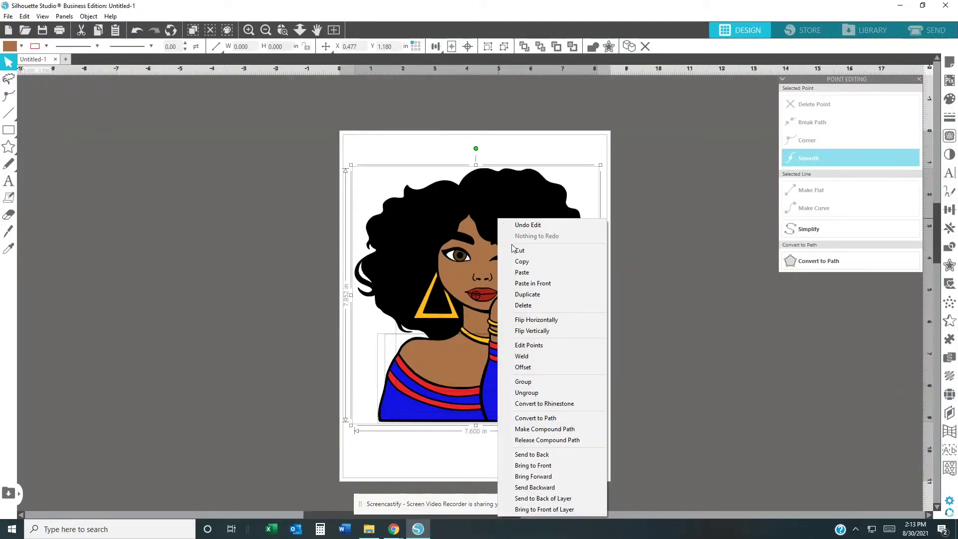
pyautogui.click(543, 381)
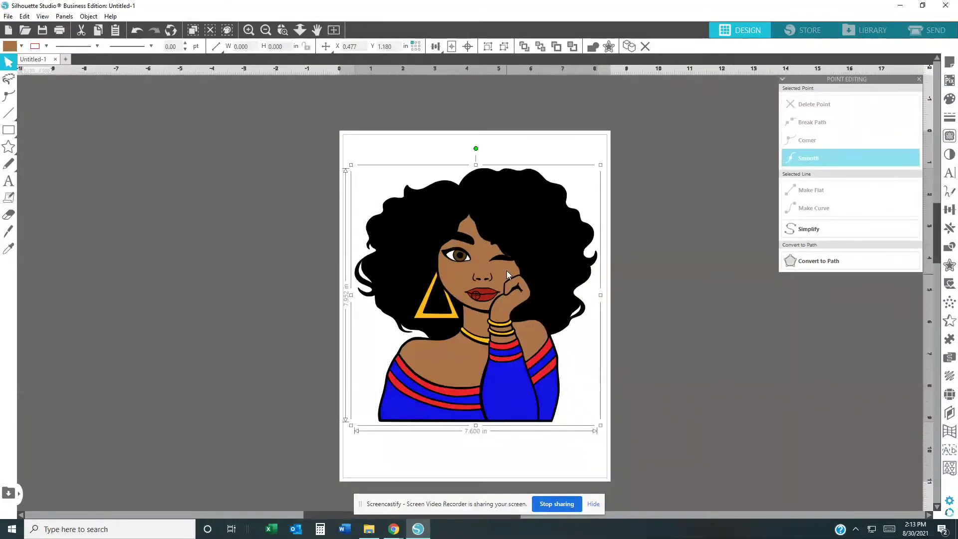
pyautogui.moveTo(504, 234)
pyautogui.mouseDown()
pyautogui.moveTo(643, 240)
pyautogui.moveTo(424, 250)
pyautogui.moveTo(521, 209)
pyautogui.moveTo(498, 236)
pyautogui.moveTo(502, 227)
pyautogui.mouseUp()
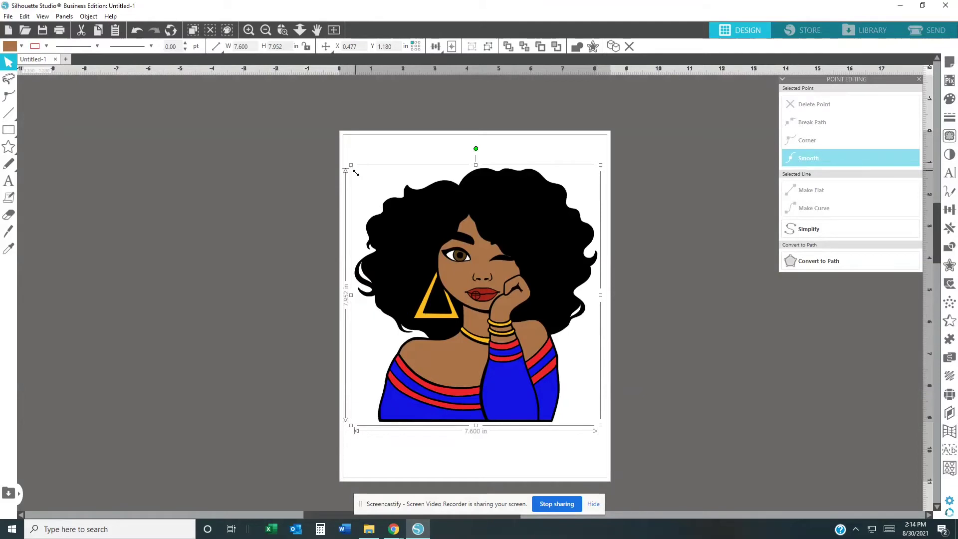
pyautogui.moveTo(356, 173); pyautogui.dragTo(363, 181)
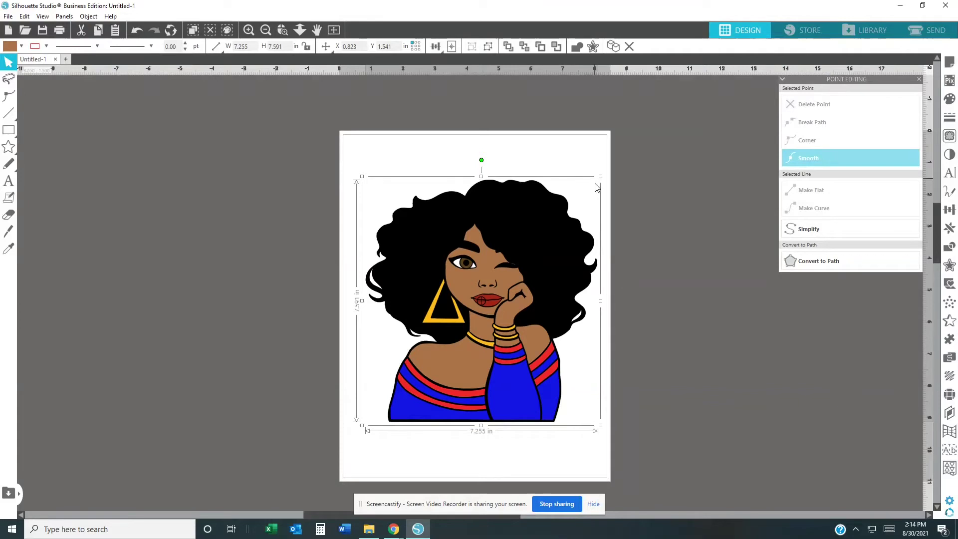
pyautogui.moveTo(596, 186); pyautogui.dragTo(591, 191)
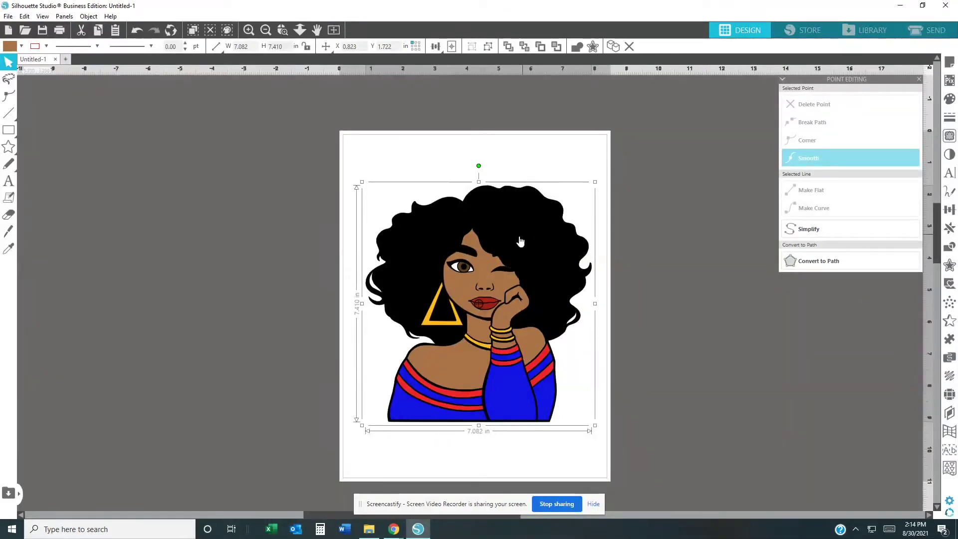
# - Start saving the design to the hard drive with PNG as the file type
pyautogui.click(8, 17)
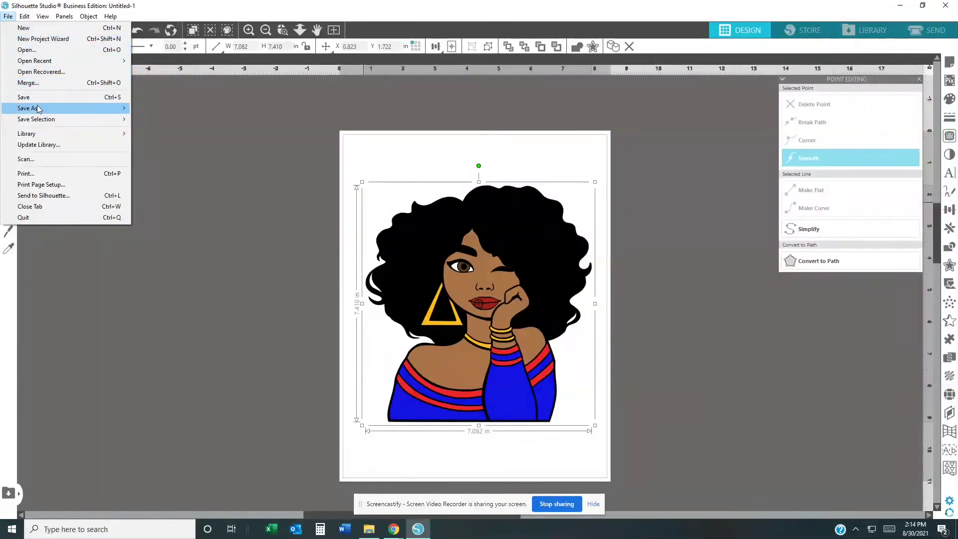
pyautogui.moveTo(38, 109)
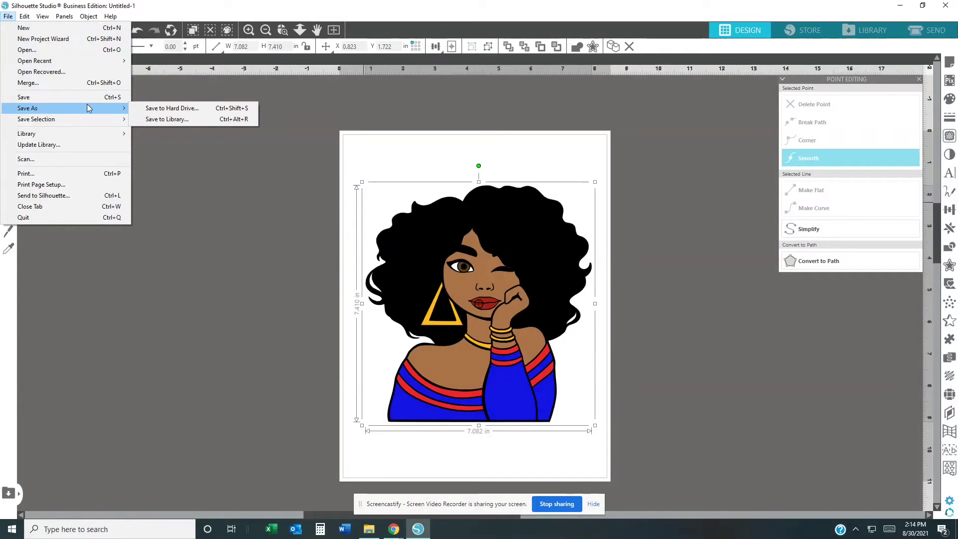
pyautogui.click(166, 110)
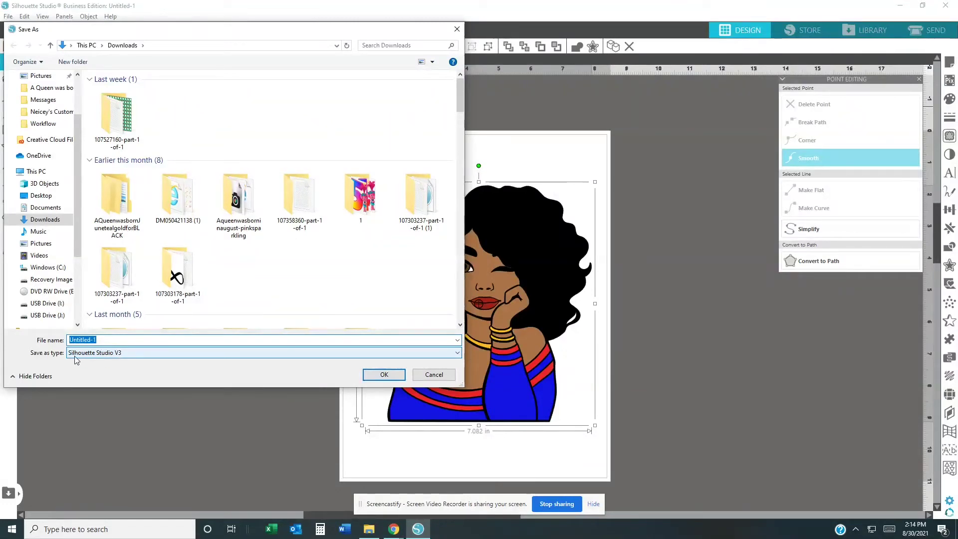
pyautogui.click(118, 355)
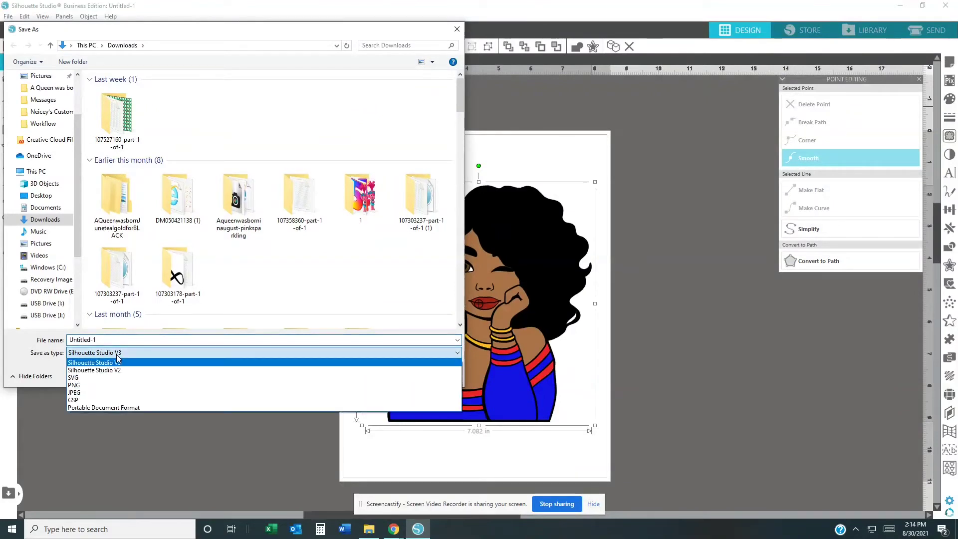
pyautogui.click(100, 385)
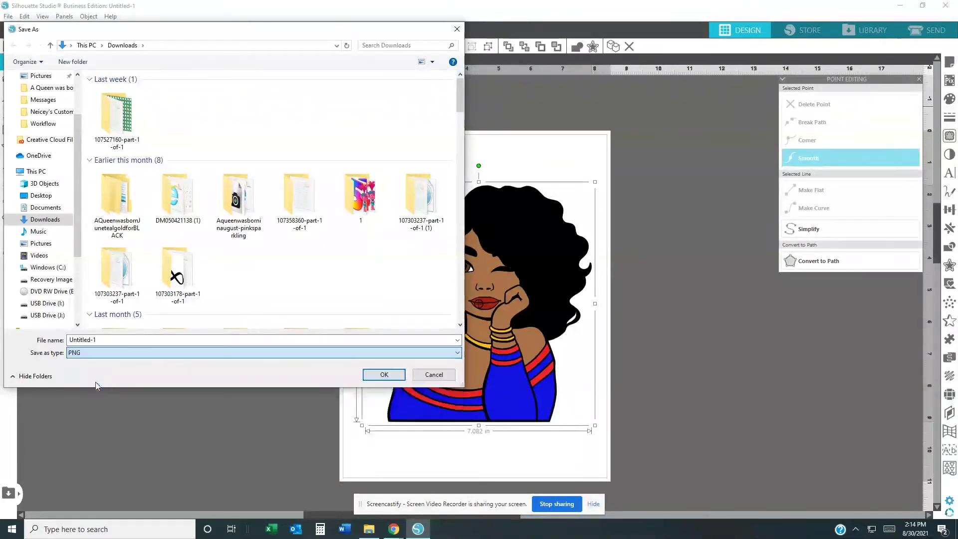
# - Name the file ladyblue and export it with a transparent background
pyautogui.doubleClick(113, 339)
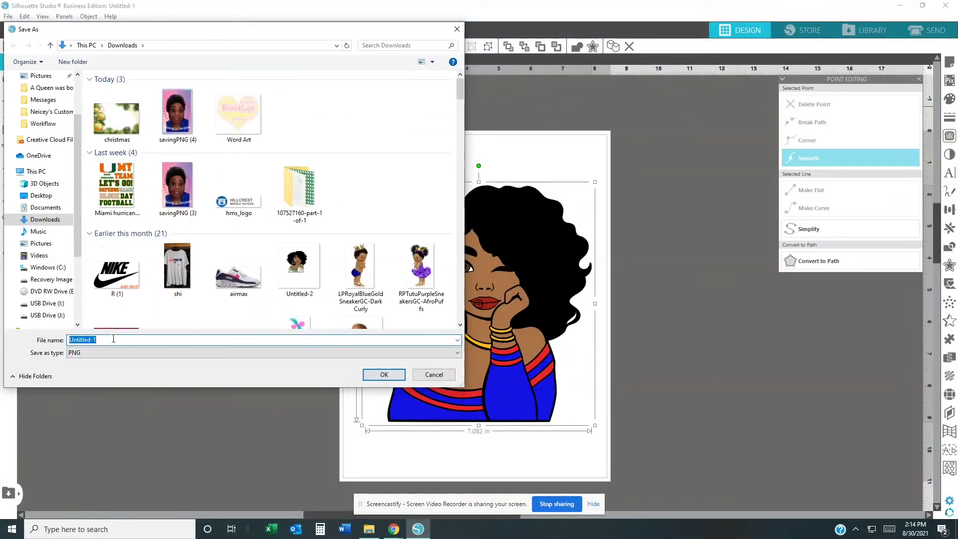
pyautogui.write('f')
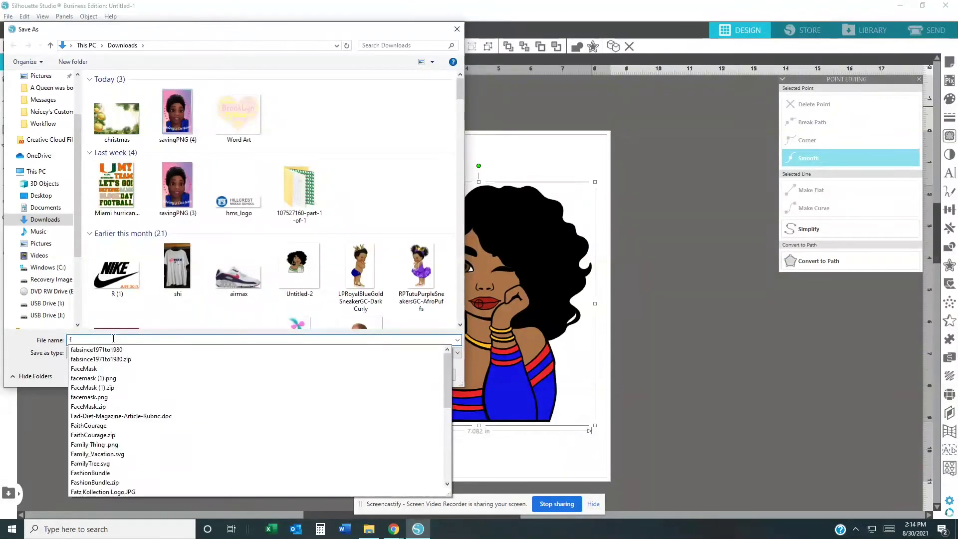
pyautogui.press('BackSpace')
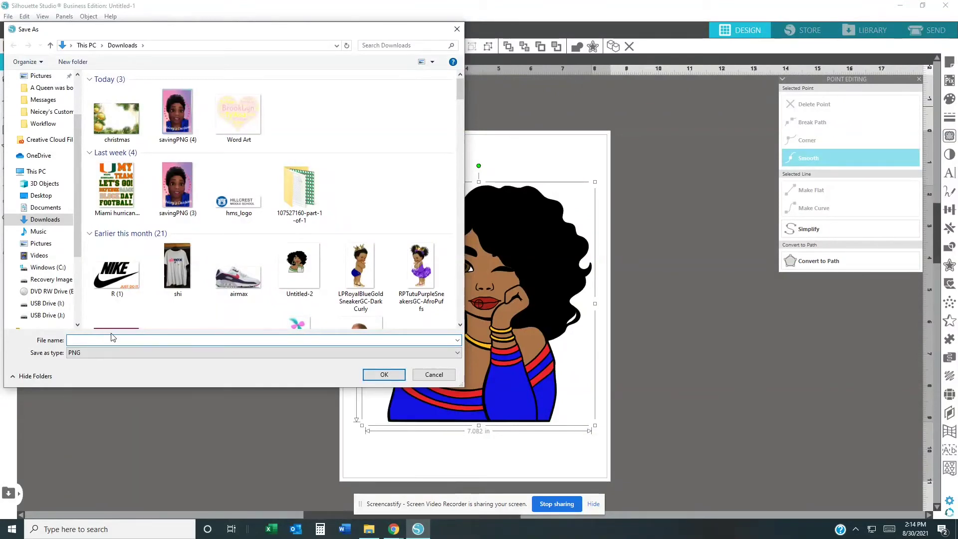
pyautogui.write('gil')
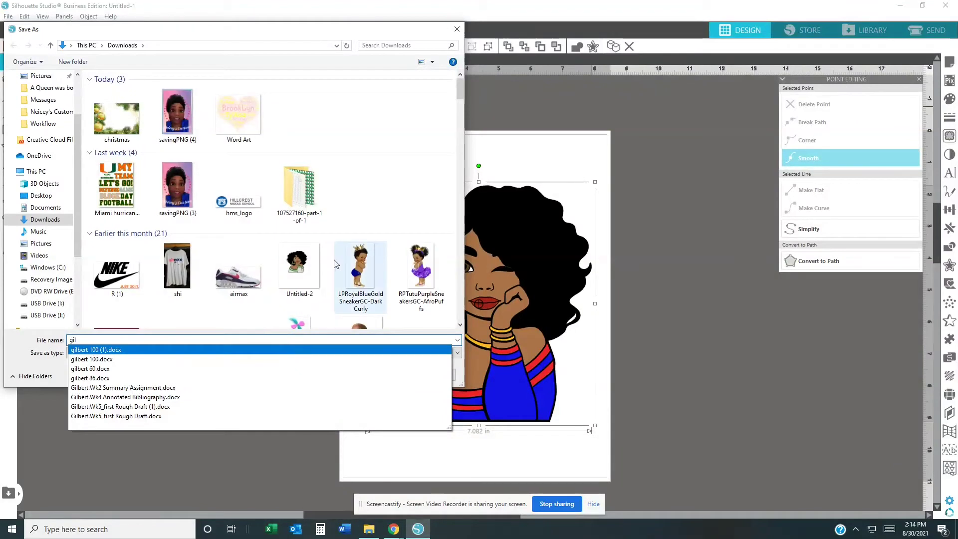
pyautogui.moveTo(77, 341); pyautogui.dragTo(63, 345)
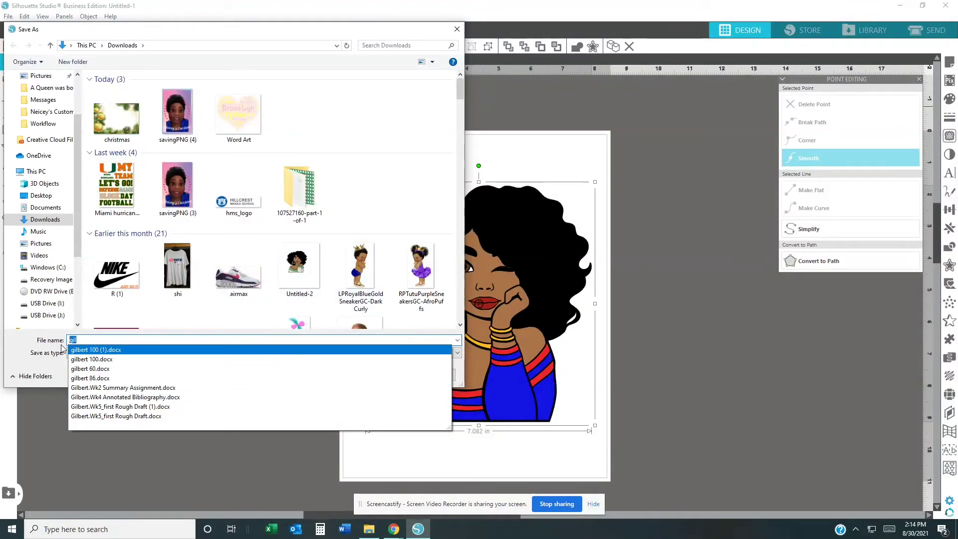
pyautogui.write('la')
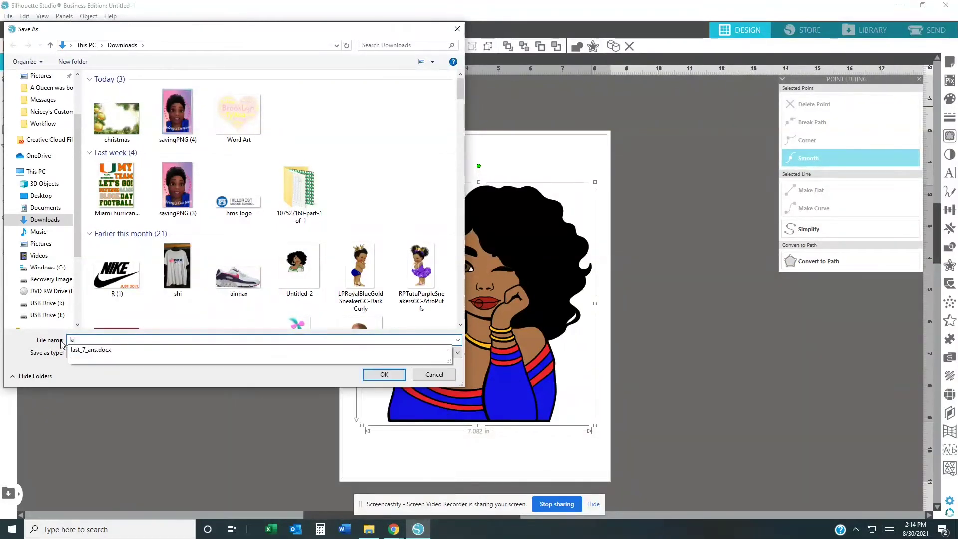
pyautogui.write('dy')
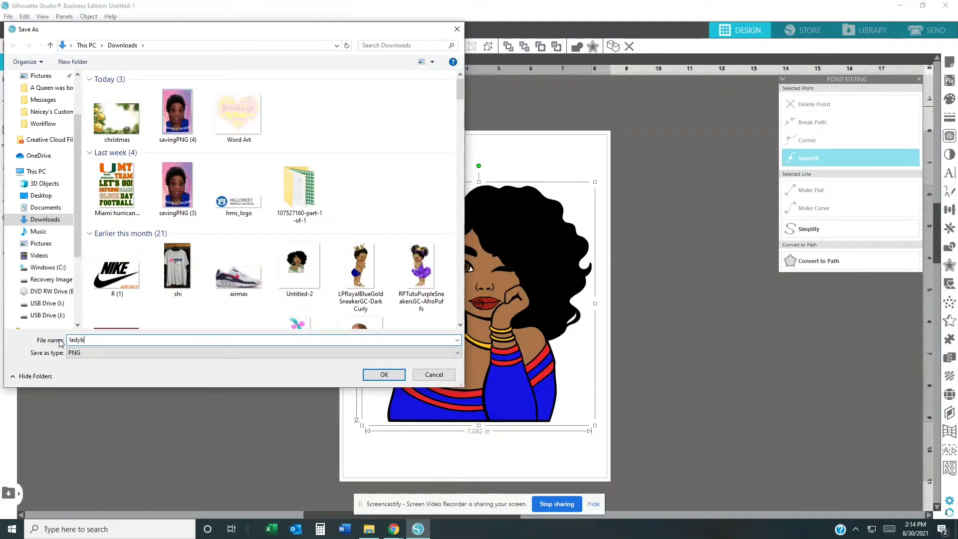
pyautogui.write('blue')
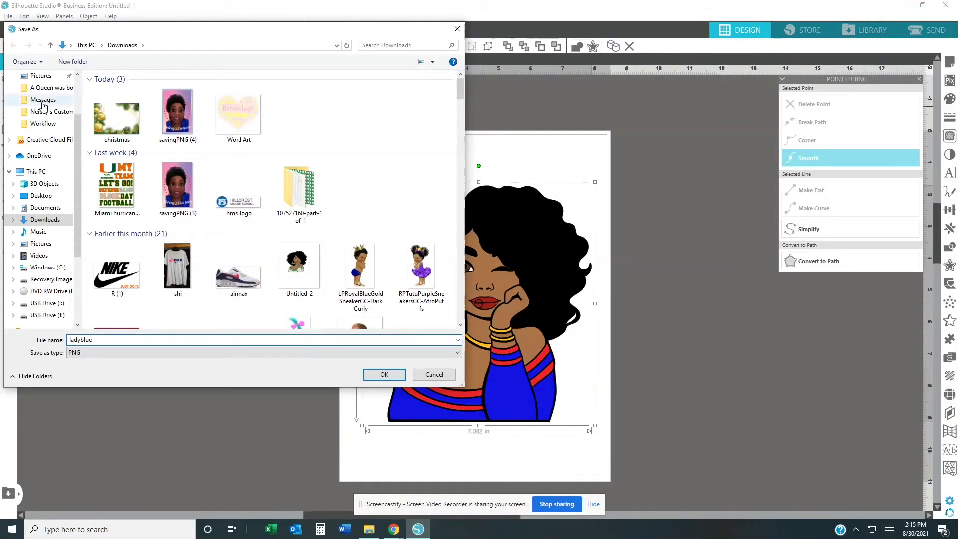
pyautogui.scroll(2, 80, 119)
pyautogui.scroll(1, 80, 120)
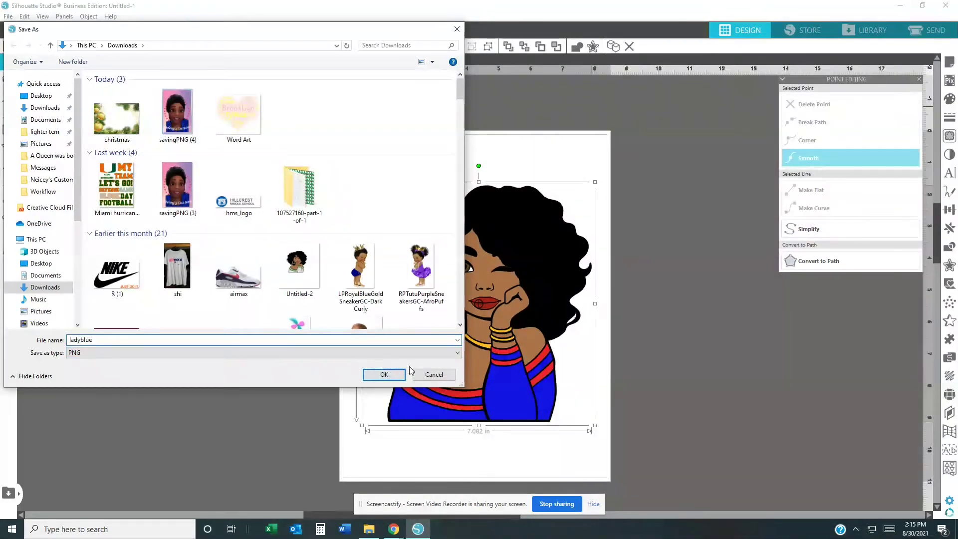
pyautogui.click(384, 375)
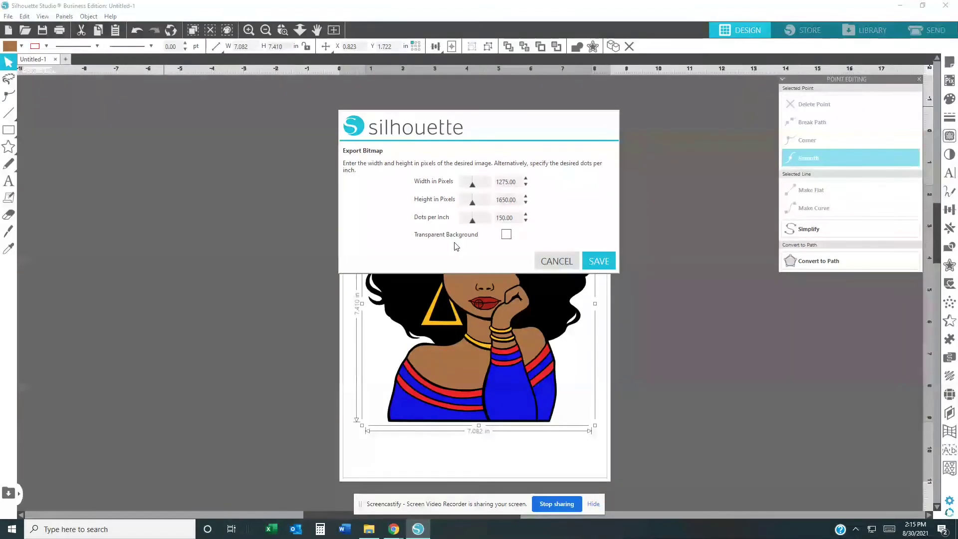
pyautogui.click(506, 237)
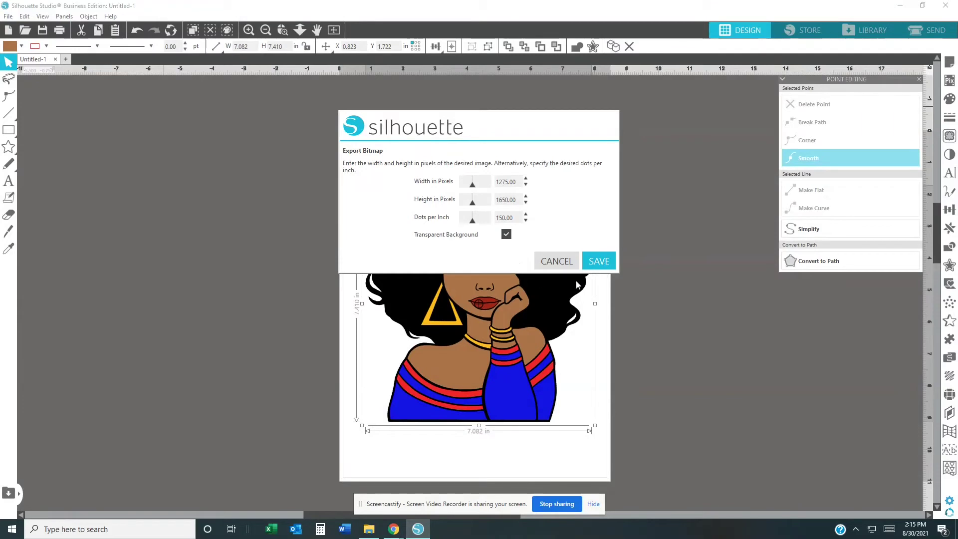
pyautogui.click(600, 263)
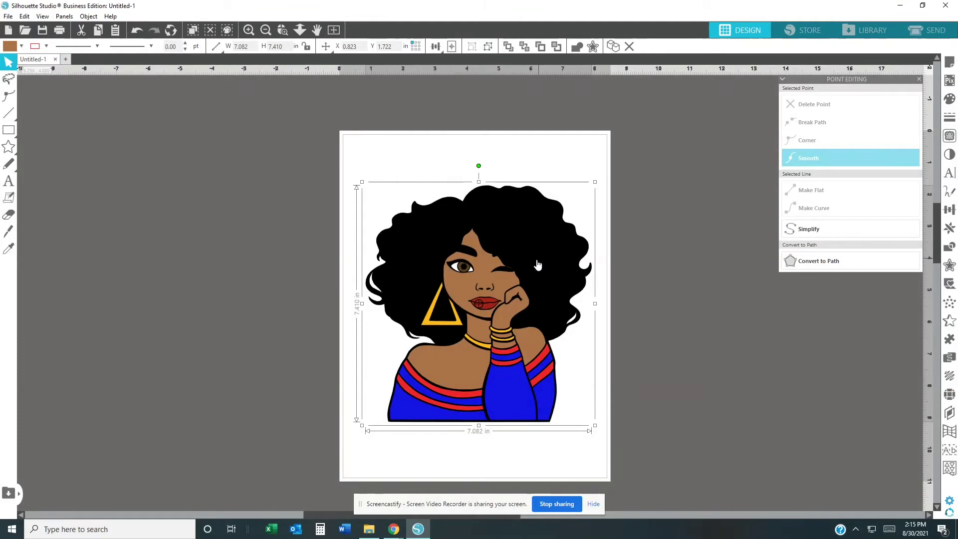
# - Nudge the woman up, preview the Send view, then drag her off the page to the left
pyautogui.moveTo(538, 265); pyautogui.dragTo(539, 259)
pyautogui.moveTo(540, 262); pyautogui.dragTo(538, 255)
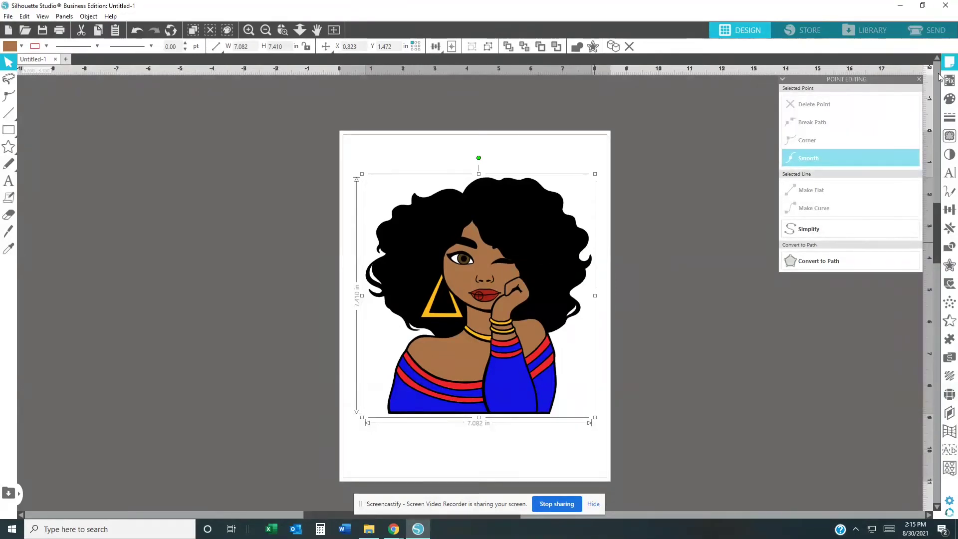
pyautogui.click(935, 32)
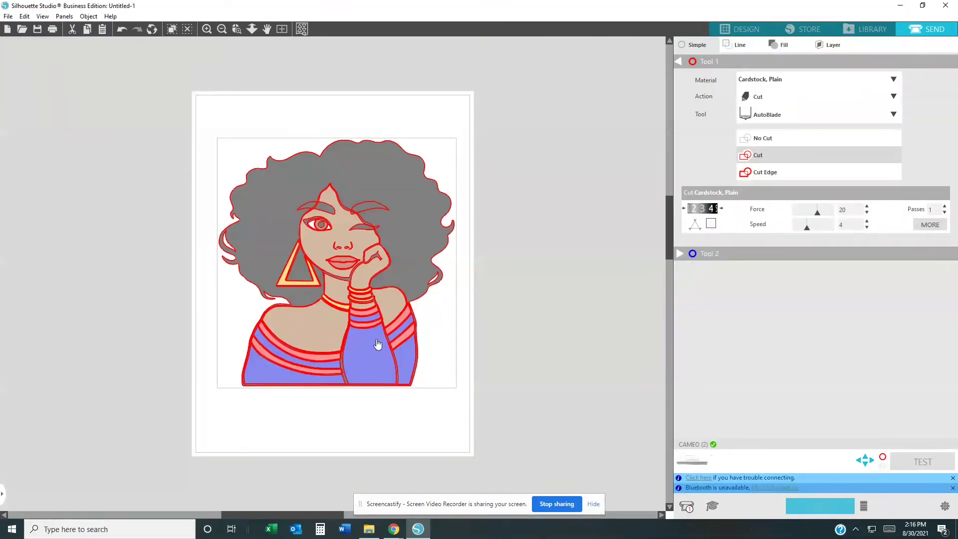
pyautogui.click(747, 33)
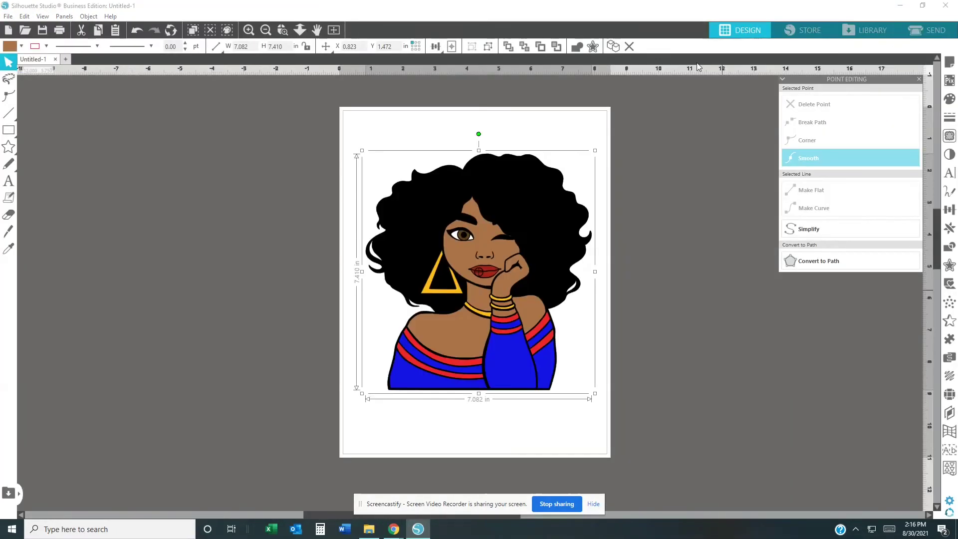
pyautogui.moveTo(522, 245); pyautogui.dragTo(256, 235)
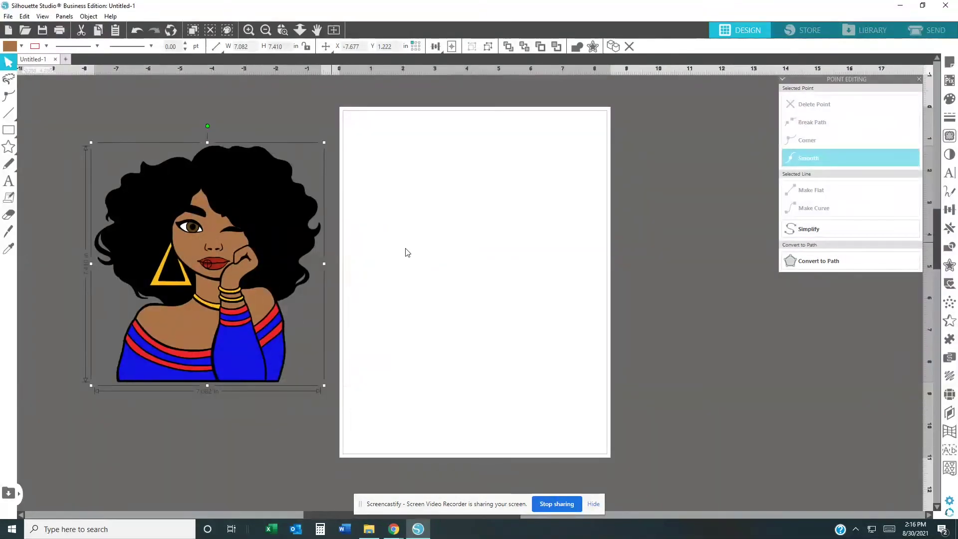
# - Merge the ladyblue PNG into the design and scale it to about 8.4 × 10.9 in
pyautogui.click(8, 16)
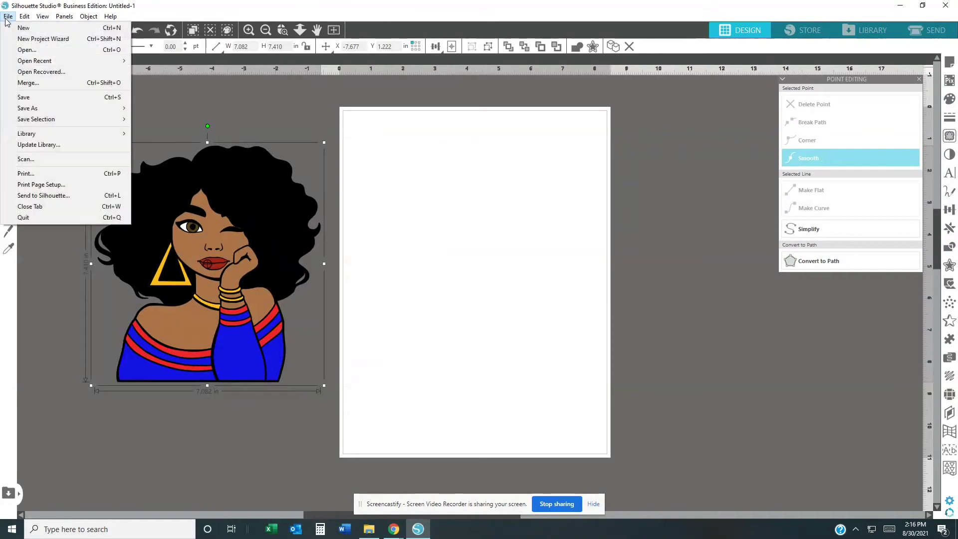
pyautogui.click(23, 84)
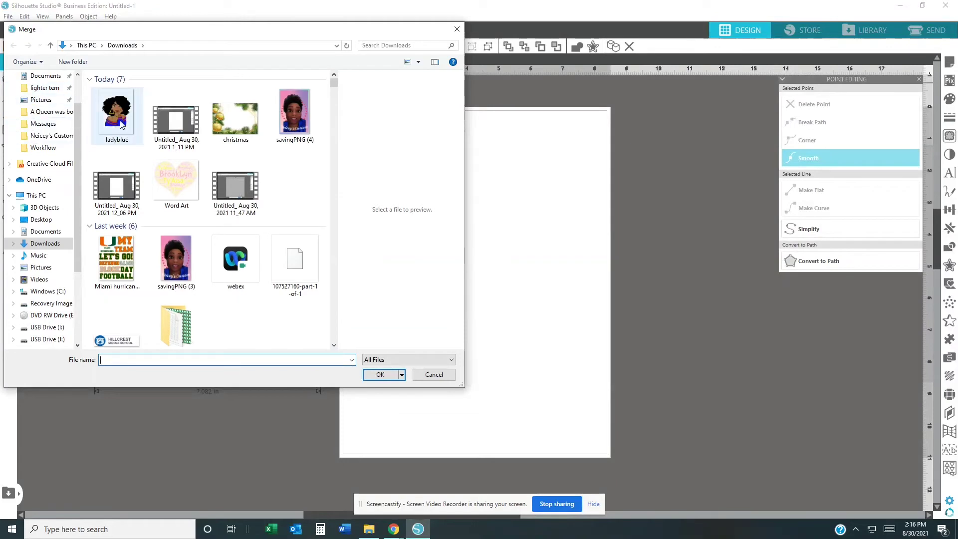
pyautogui.click(115, 114)
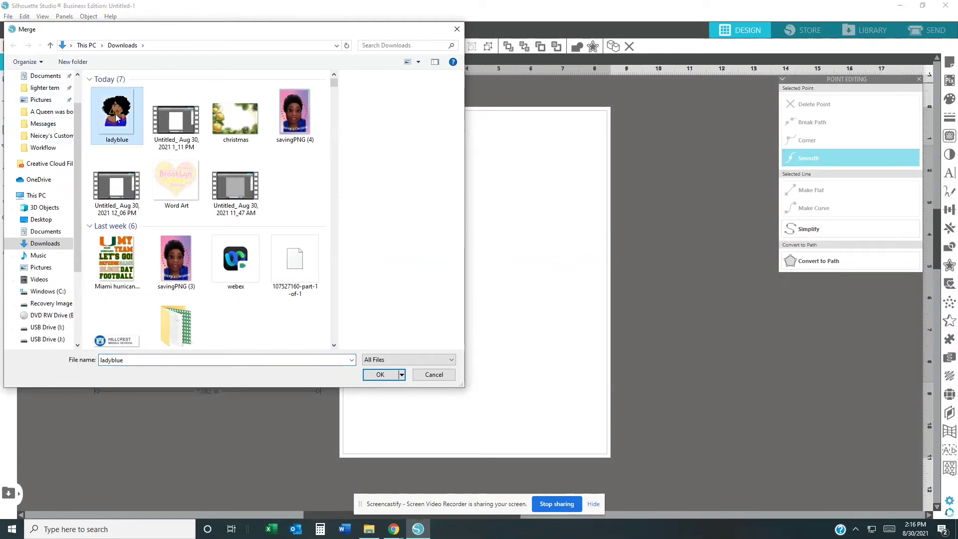
pyautogui.click(381, 375)
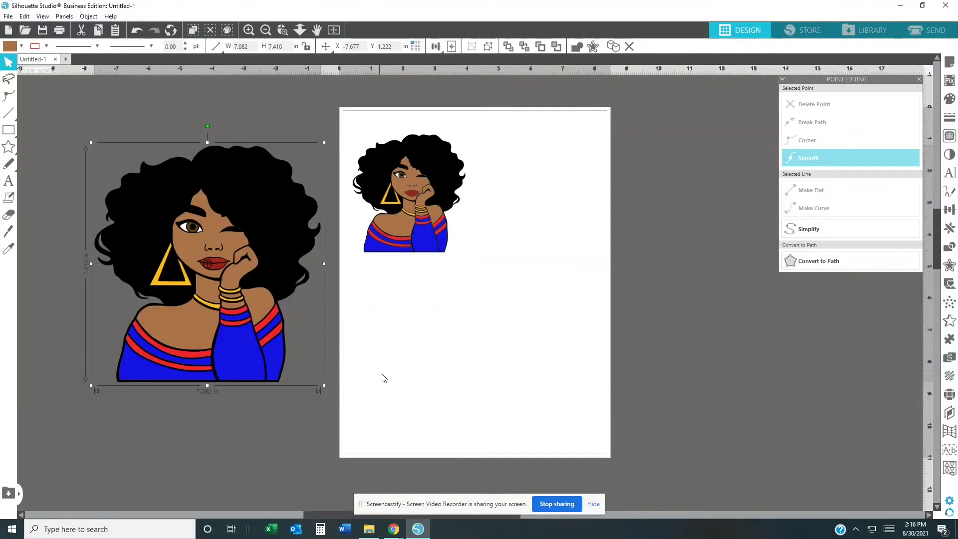
pyautogui.click(438, 234)
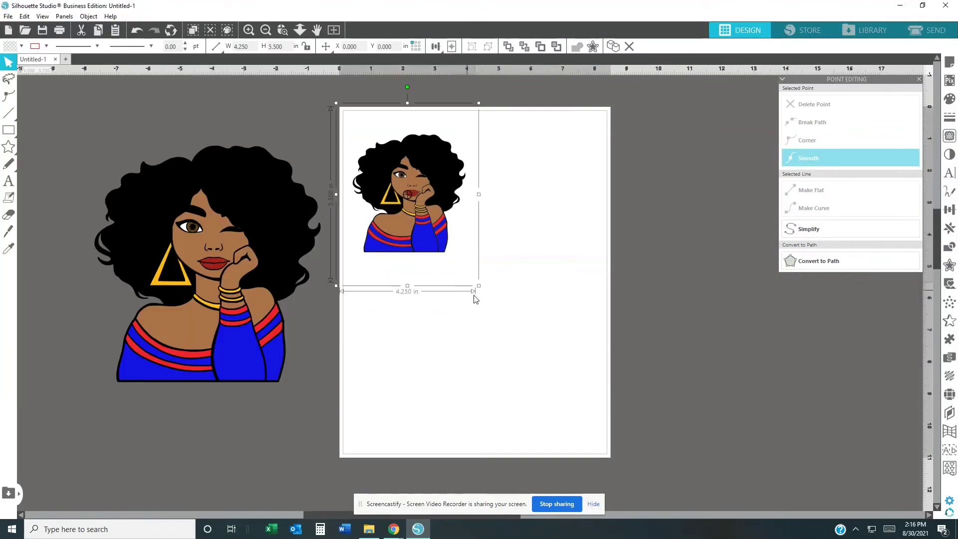
pyautogui.moveTo(478, 287); pyautogui.dragTo(622, 450)
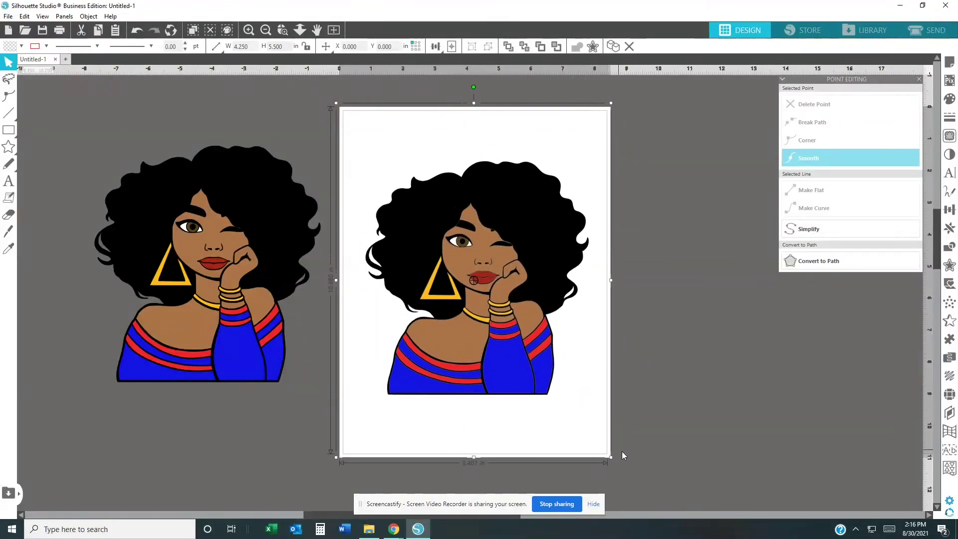
pyautogui.moveTo(516, 397)
pyautogui.mouseDown()
pyautogui.moveTo(517, 367)
pyautogui.moveTo(517, 383)
pyautogui.mouseUp()
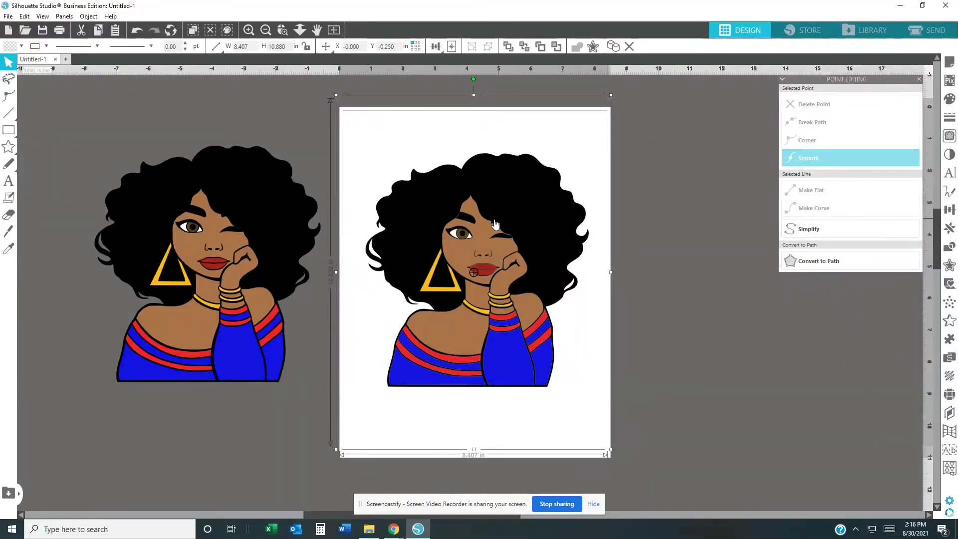
pyautogui.click(946, 32)
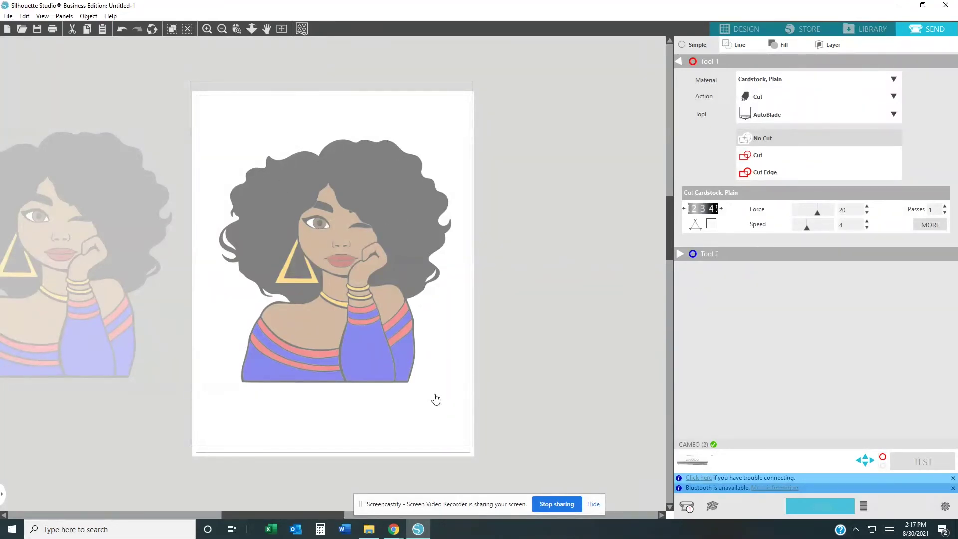
pyautogui.click(748, 33)
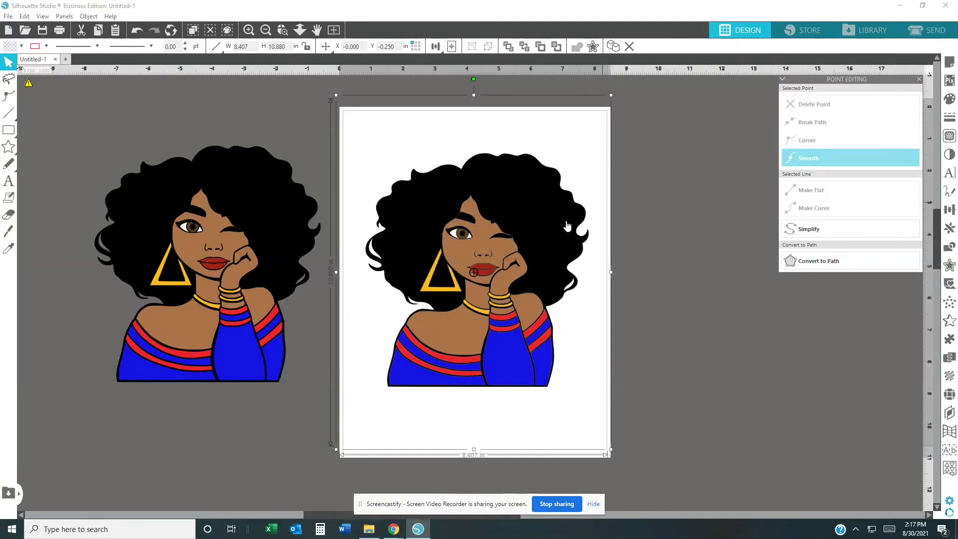
# - Trace the woman image by boxing the page area, then shift the image to check the outline
pyautogui.click(948, 137)
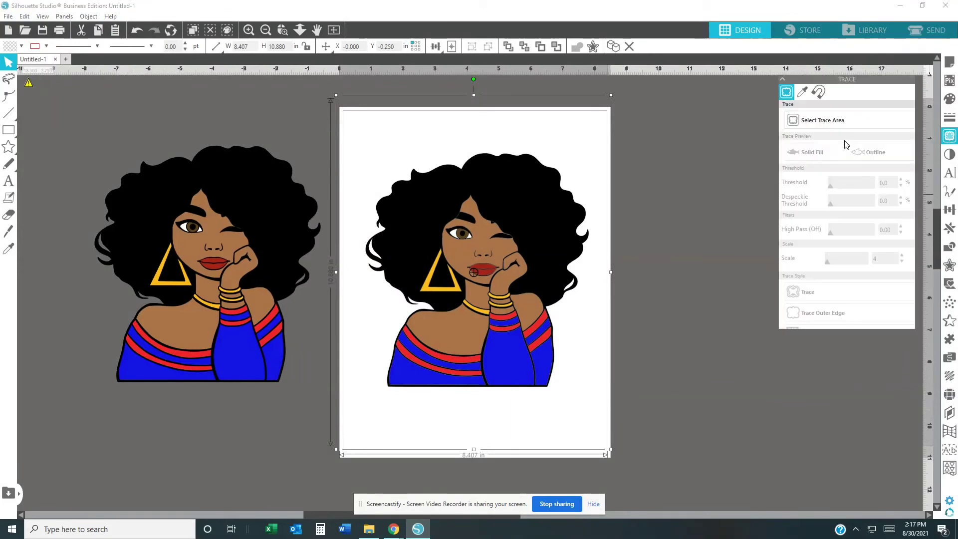
pyautogui.click(835, 124)
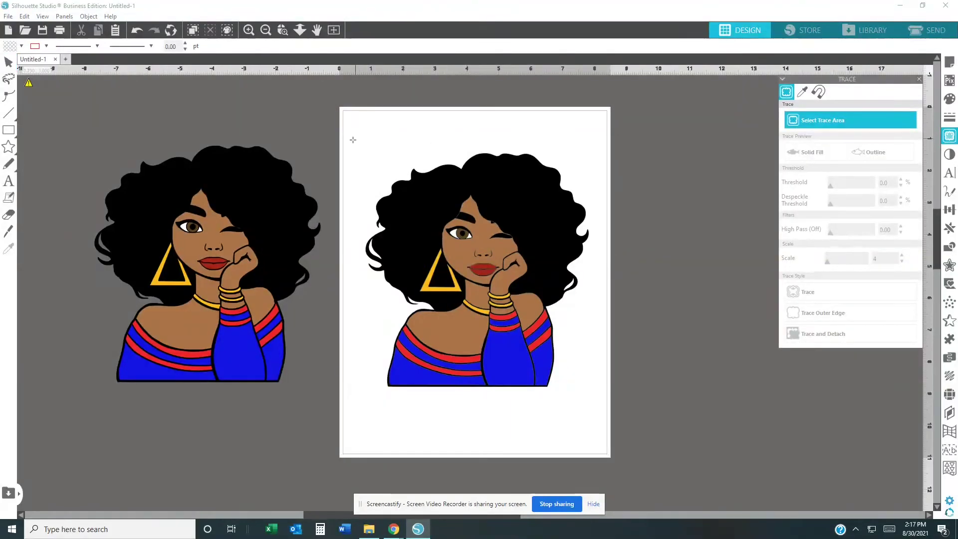
pyautogui.moveTo(354, 139)
pyautogui.mouseDown()
pyautogui.moveTo(517, 178)
pyautogui.moveTo(552, 224)
pyautogui.moveTo(574, 279)
pyautogui.moveTo(597, 409)
pyautogui.mouseUp()
pyautogui.click(564, 371)
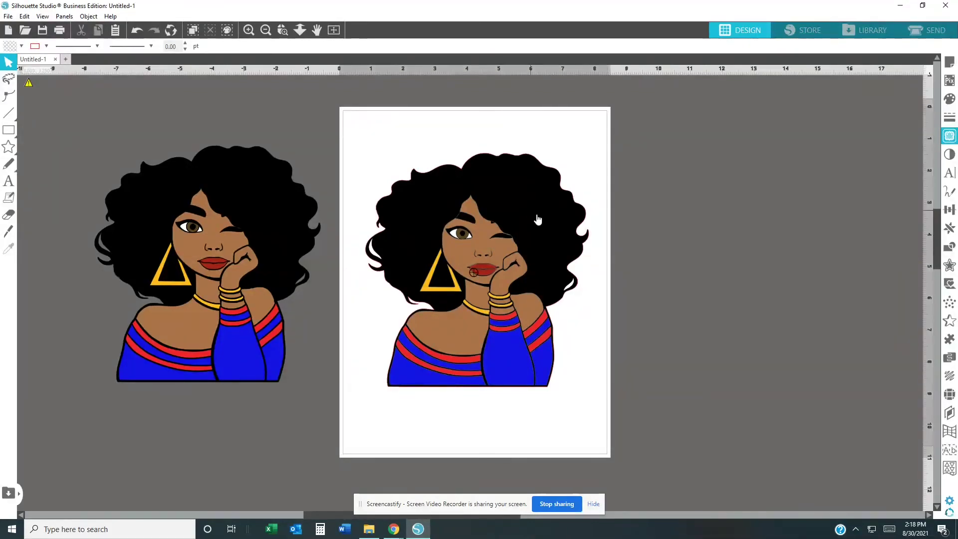
pyautogui.moveTo(537, 220)
pyautogui.mouseDown()
pyautogui.moveTo(758, 221)
pyautogui.moveTo(625, 202)
pyautogui.moveTo(535, 202)
pyautogui.moveTo(532, 215)
pyautogui.mouseUp()
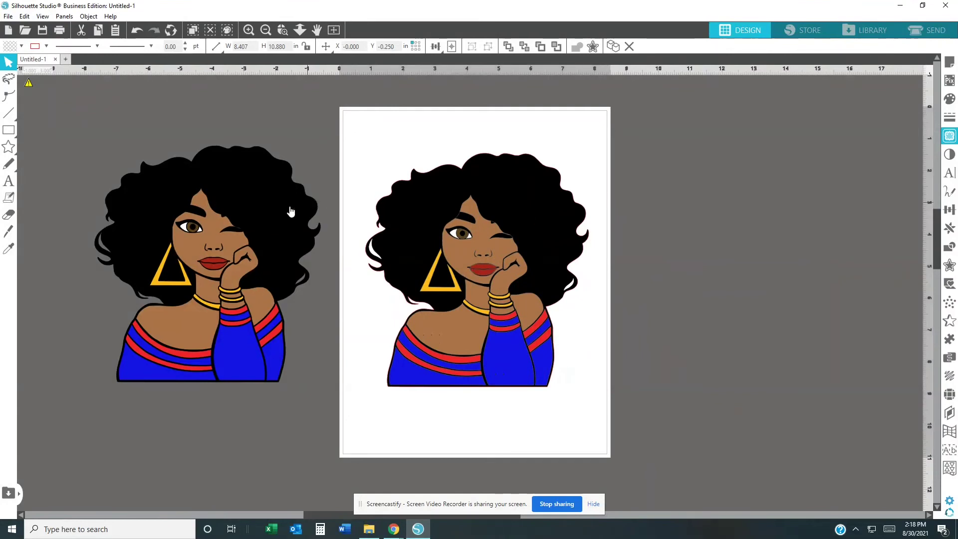
pyautogui.click(807, 141)
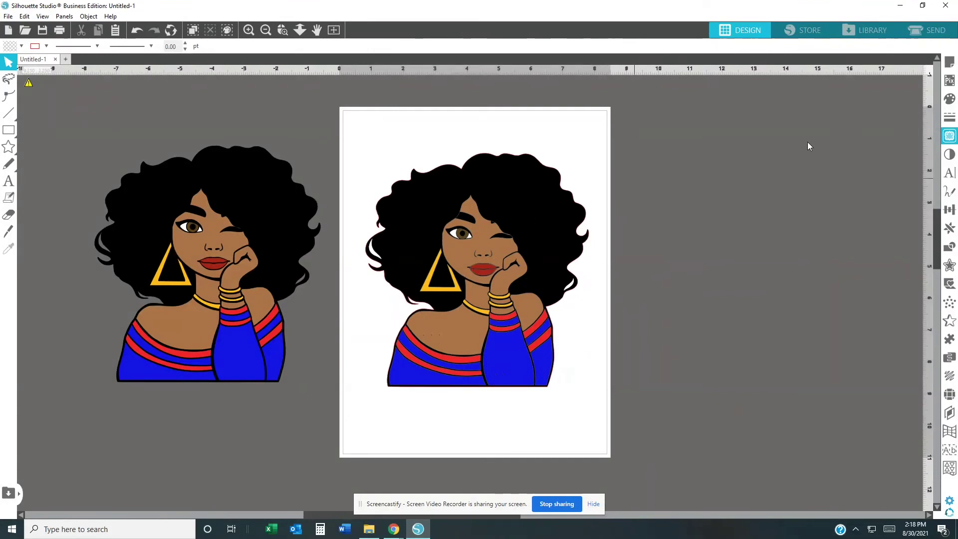
# - In Page Setup, set the cutting machine to Auto (CAMEO)
pyautogui.click(950, 63)
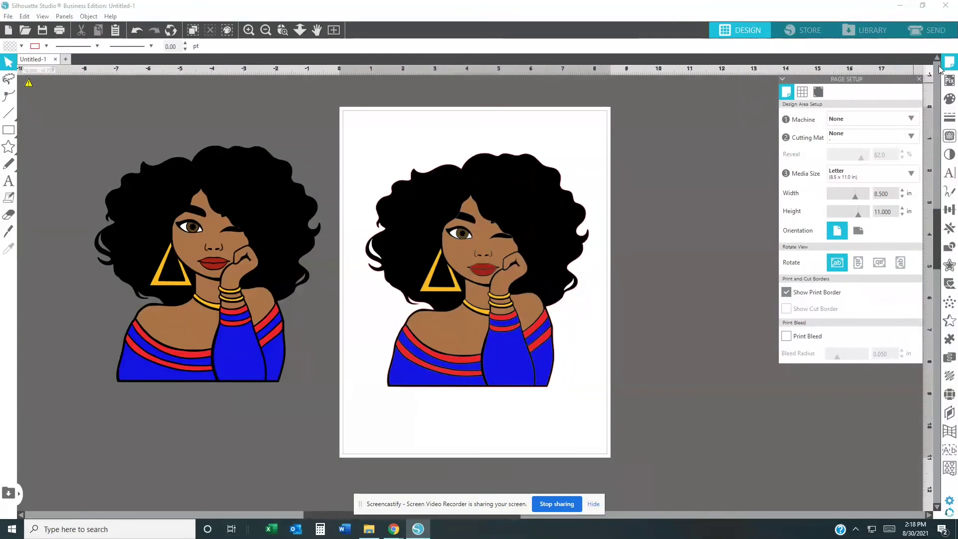
pyautogui.click(913, 119)
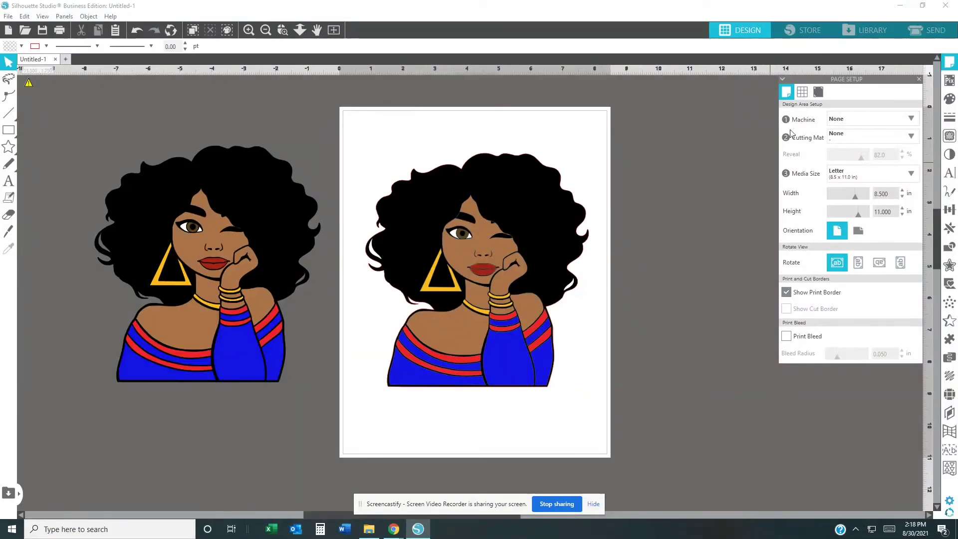
pyautogui.click(839, 120)
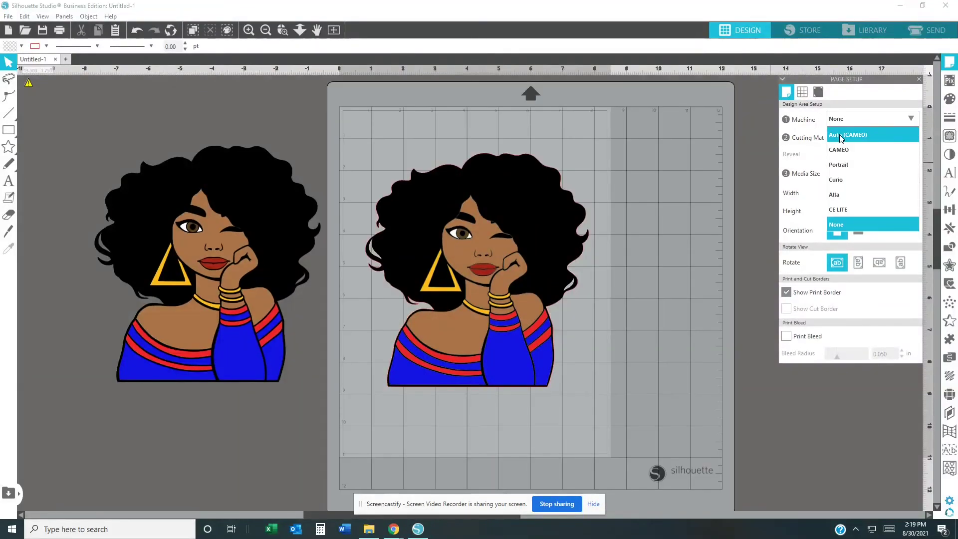
pyautogui.click(842, 136)
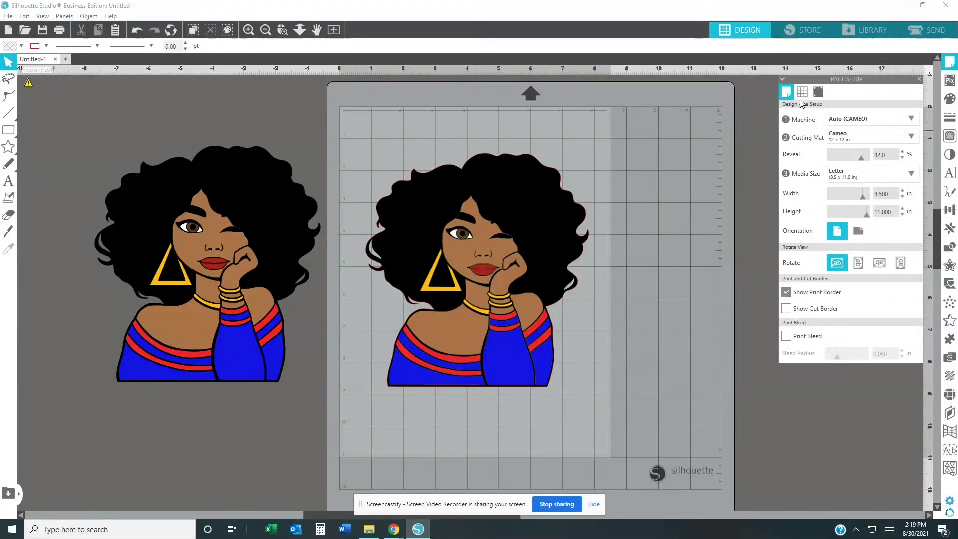
# - Turn registration marks On and nudge the left woman image slightly up and left
pyautogui.click(818, 93)
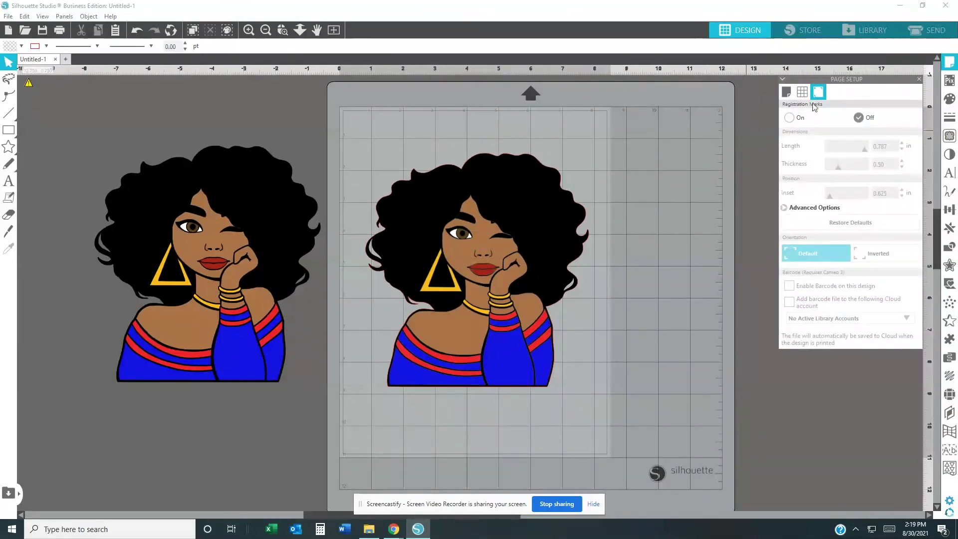
pyautogui.click(790, 118)
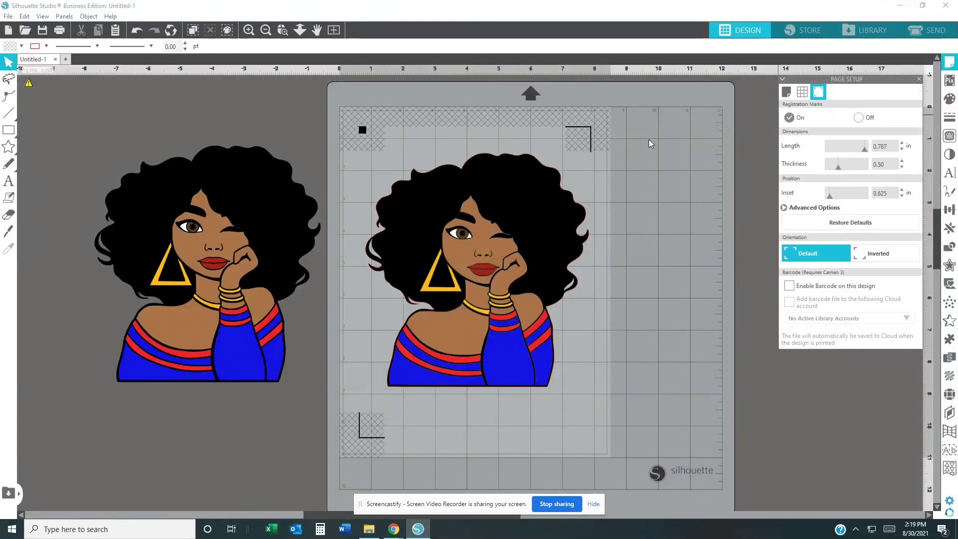
pyautogui.moveTo(253, 207); pyautogui.dragTo(230, 194)
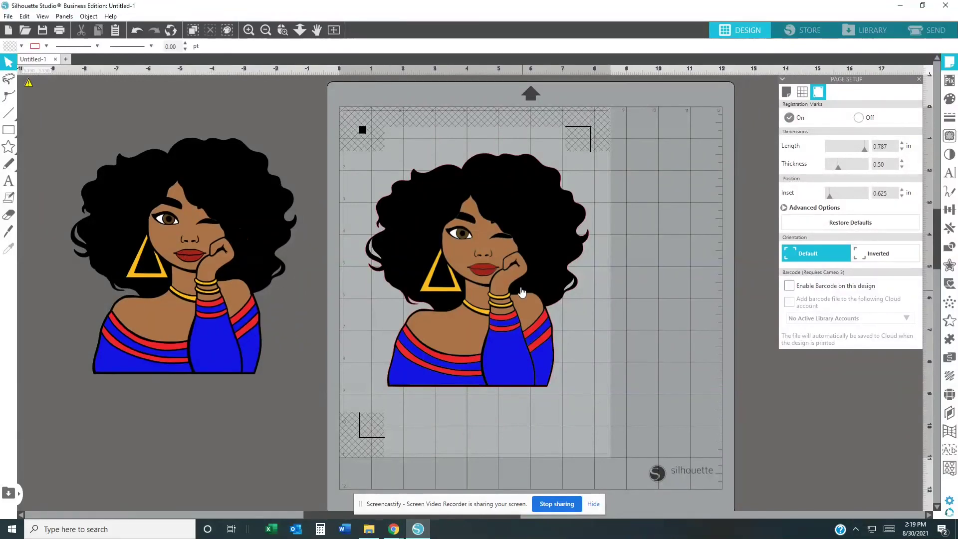
# - Preview the woman's red cut line in the Send view, then return to Design and show the File commands
pyautogui.click(932, 32)
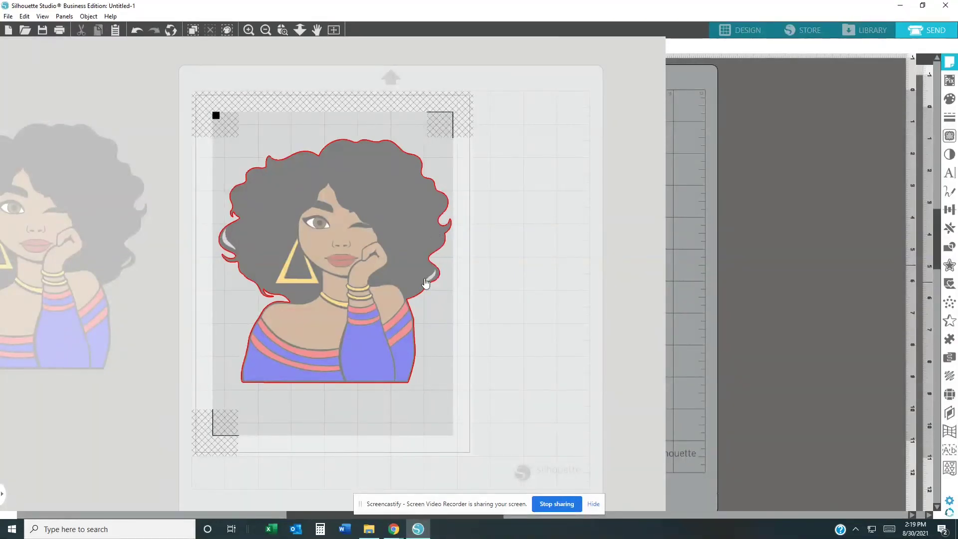
pyautogui.click(750, 33)
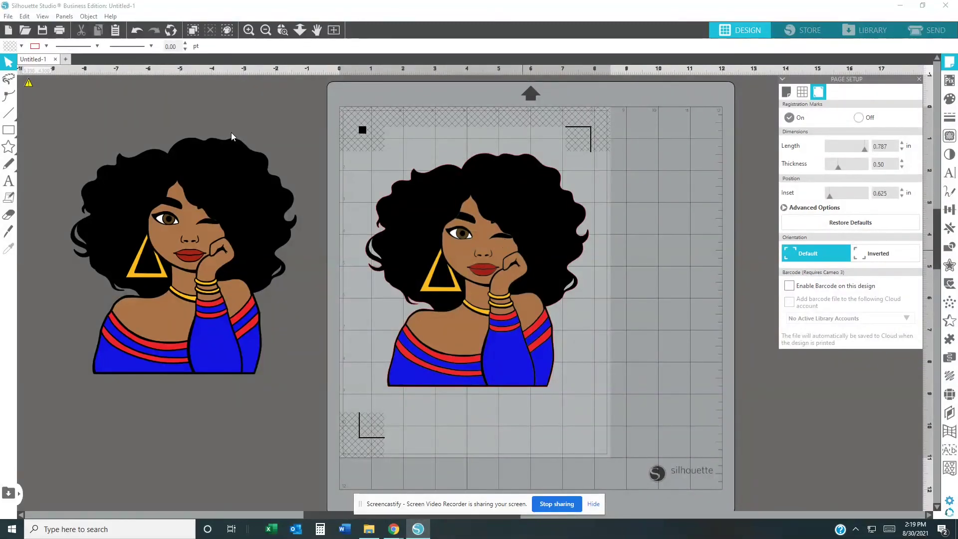
pyautogui.click(9, 16)
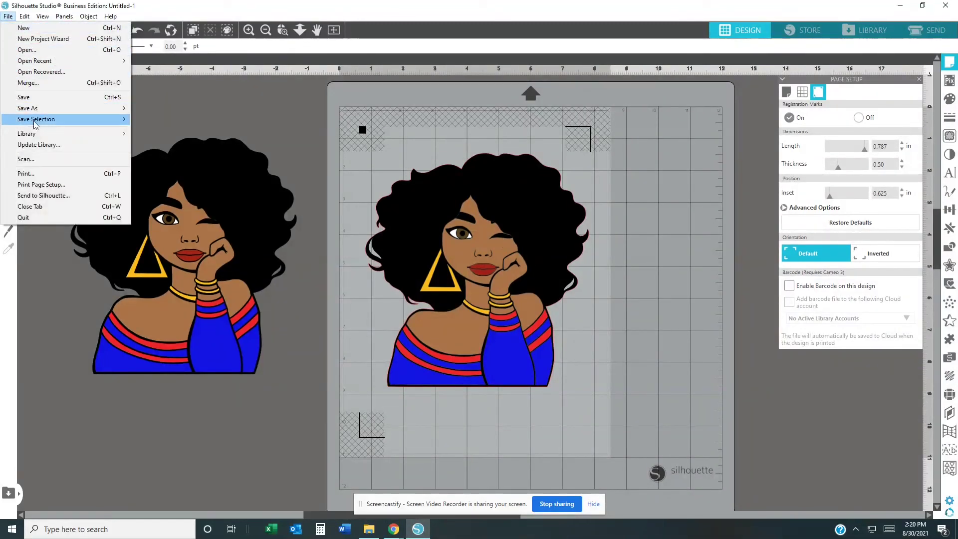
# - Uncheck Mirror Image in the WF-7720 printer preferences, then cancel the Print dialog
pyautogui.click(27, 175)
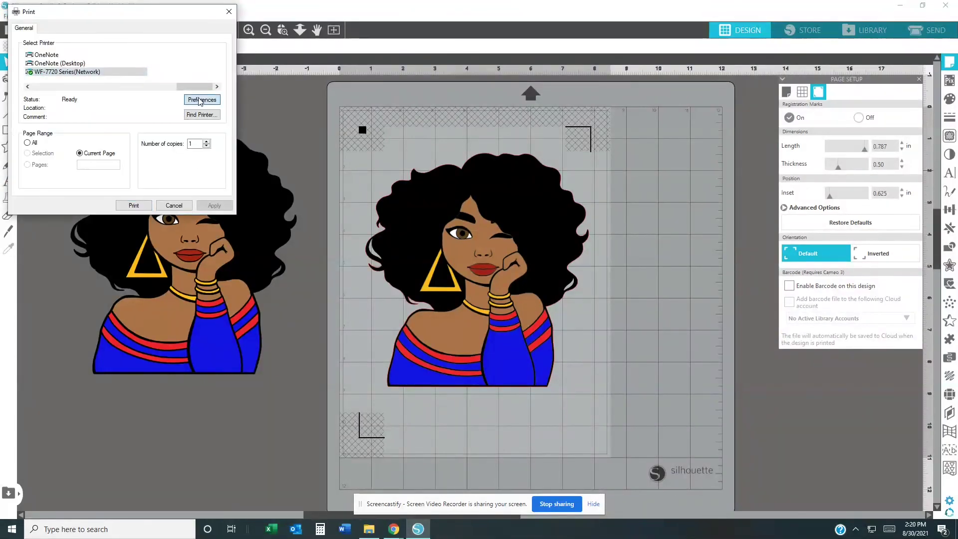
pyautogui.click(202, 100)
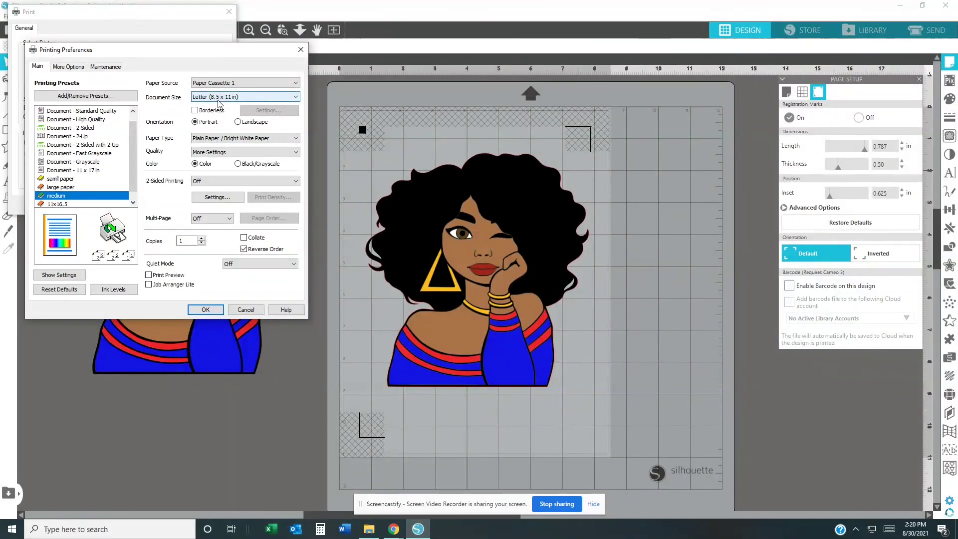
pyautogui.click(68, 66)
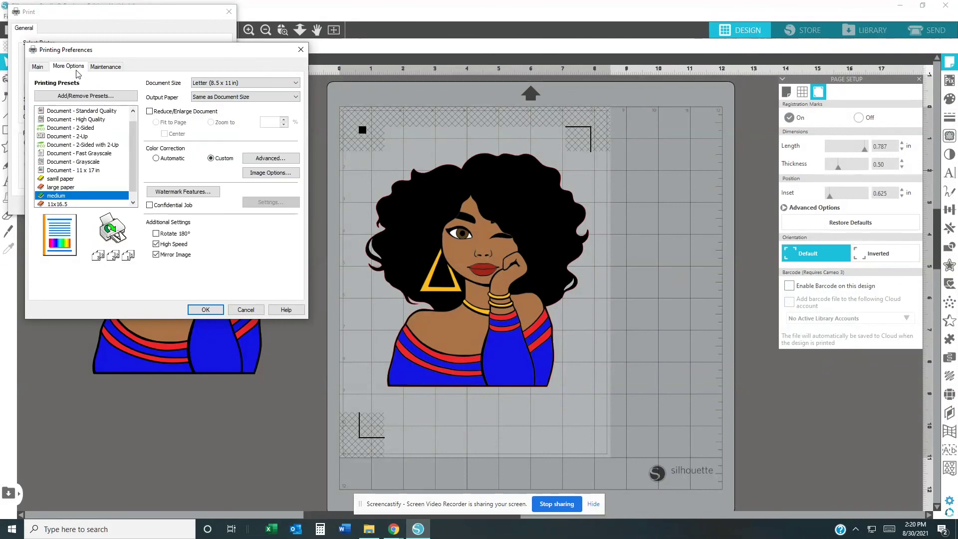
pyautogui.click(156, 255)
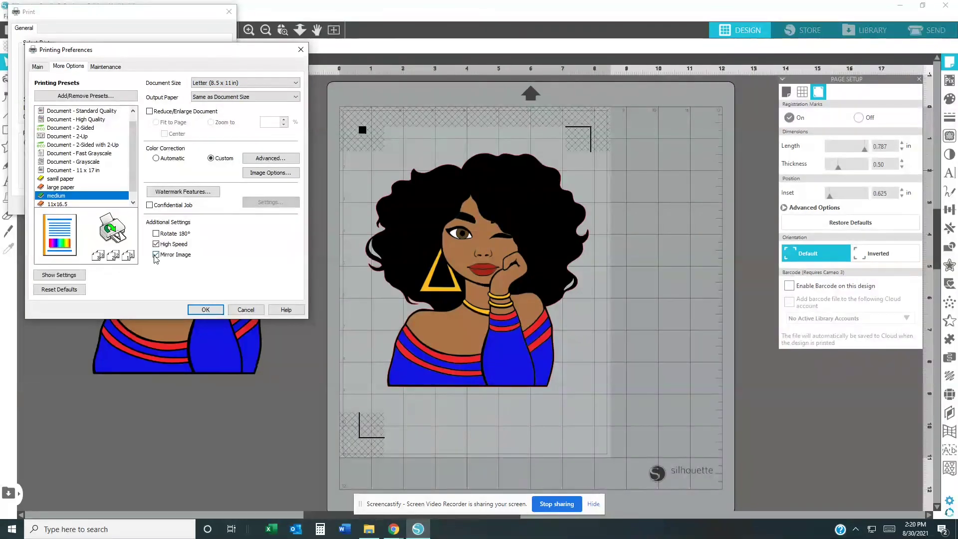
pyautogui.click(38, 68)
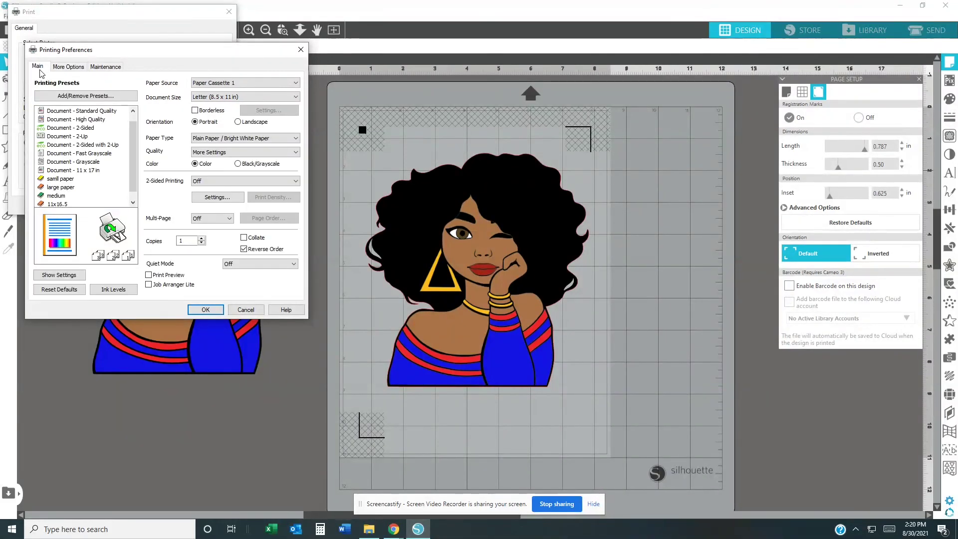
pyautogui.click(209, 309)
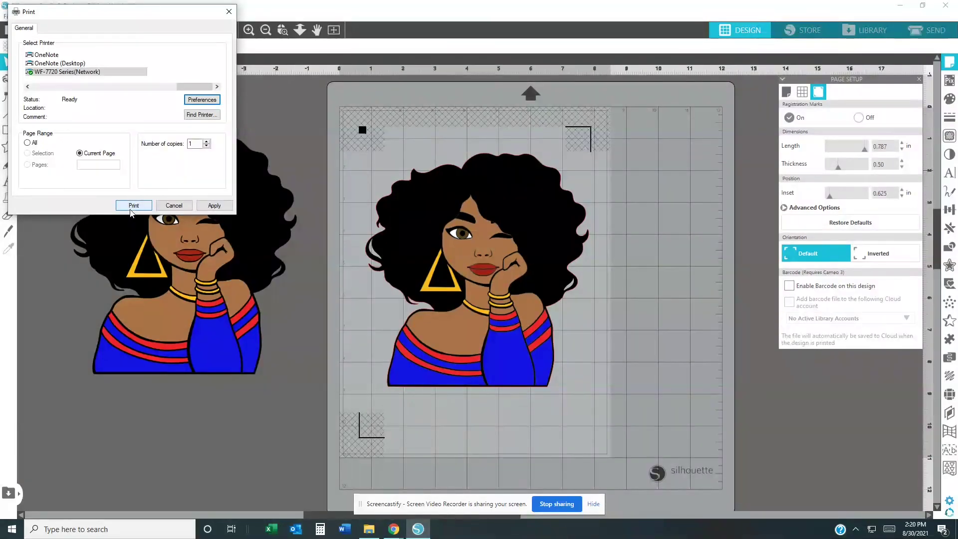
pyautogui.click(175, 206)
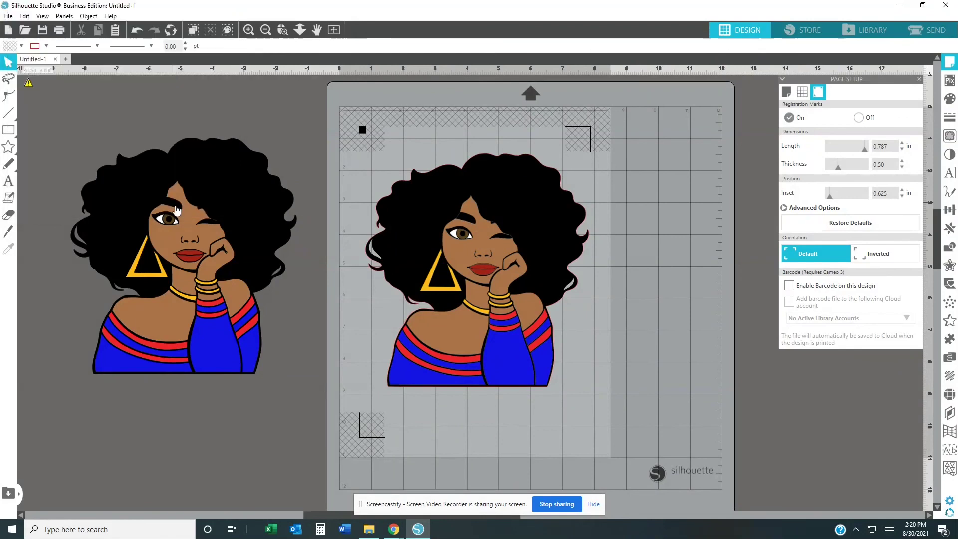